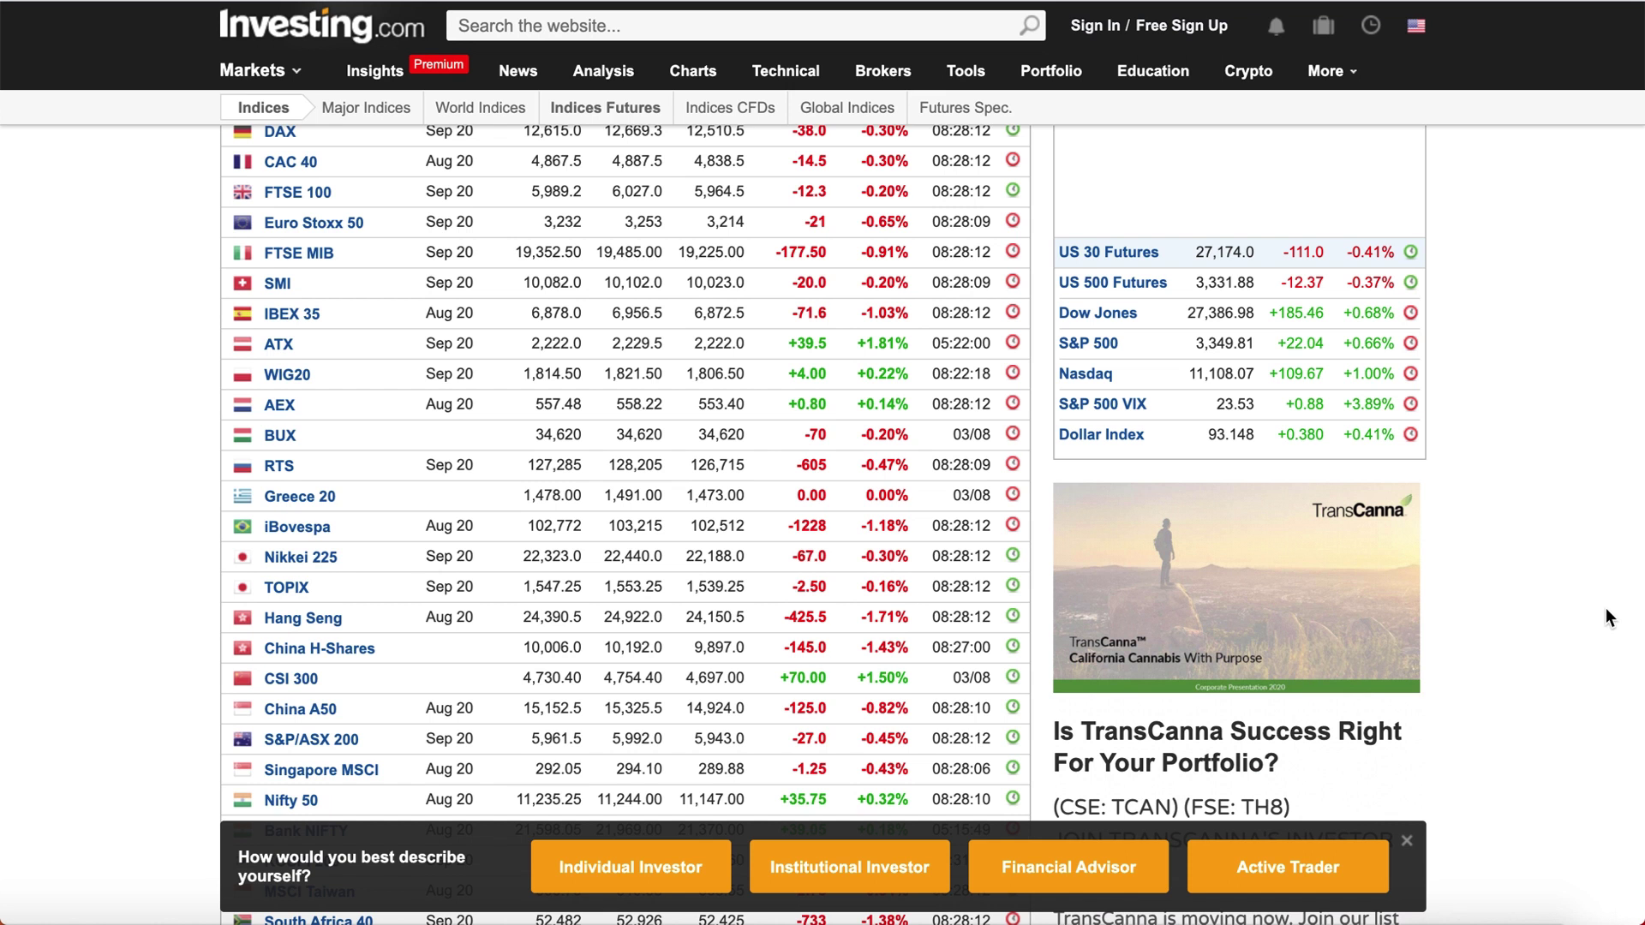
Scroll through the page and briefly highlight the -23,000 buying power figure in the post
scroll(1533, 449, "up", 1)
scroll(1534, 449, "up", 3)
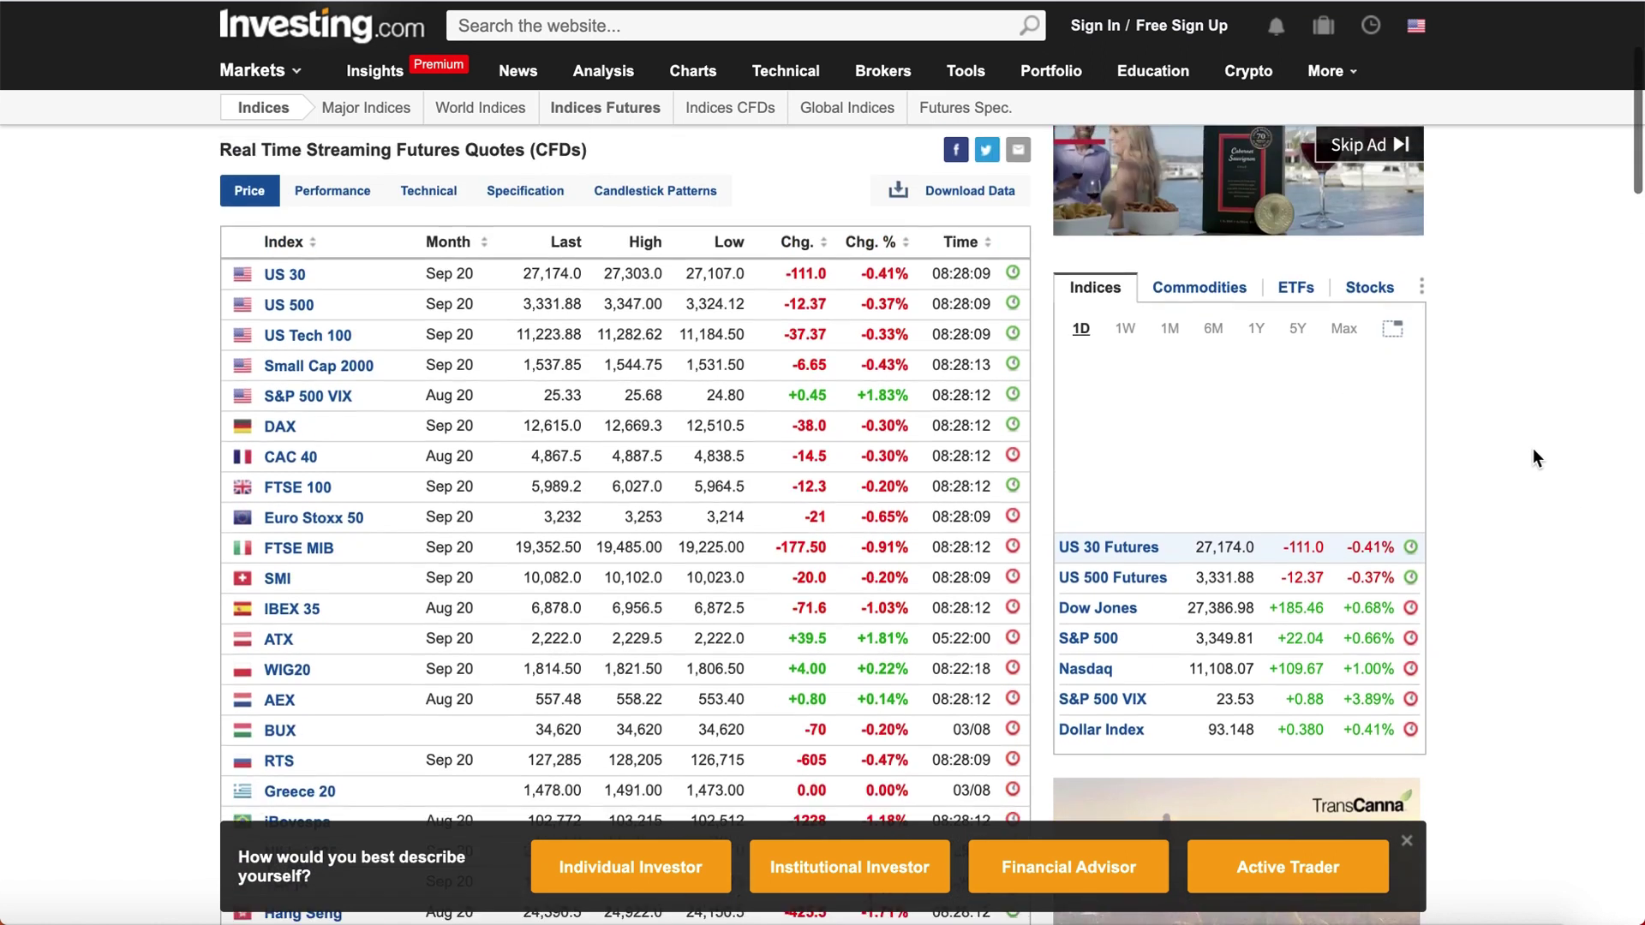
scroll(1534, 449, "down", 5)
scroll(1533, 448, "up", 1)
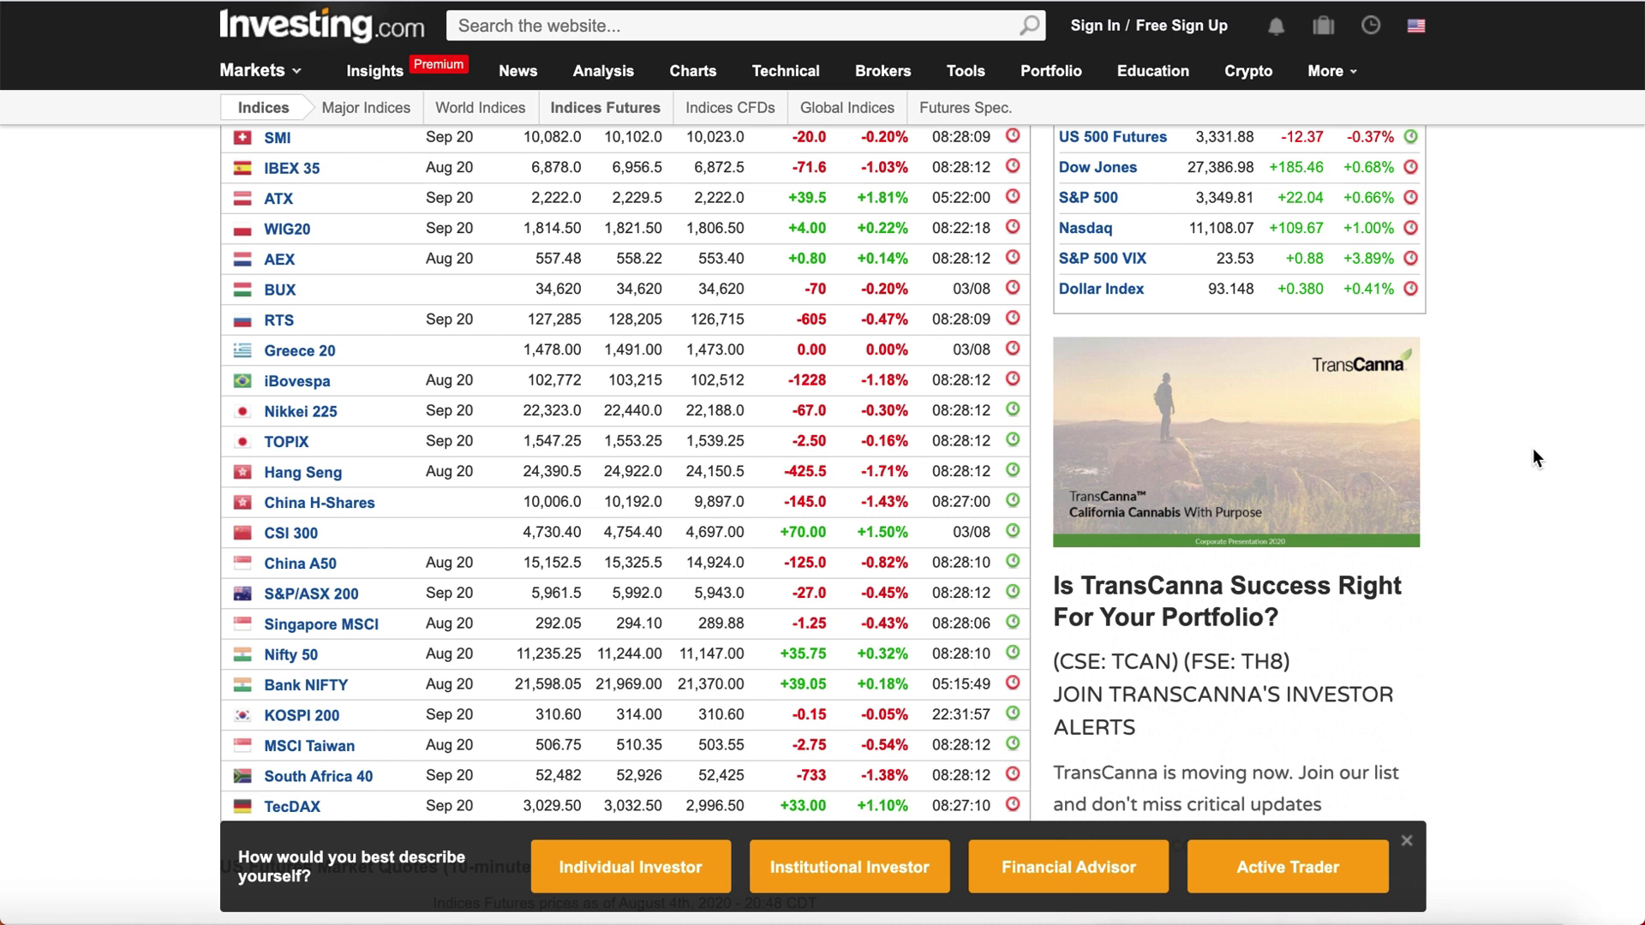
scroll(1533, 449, "down", 5)
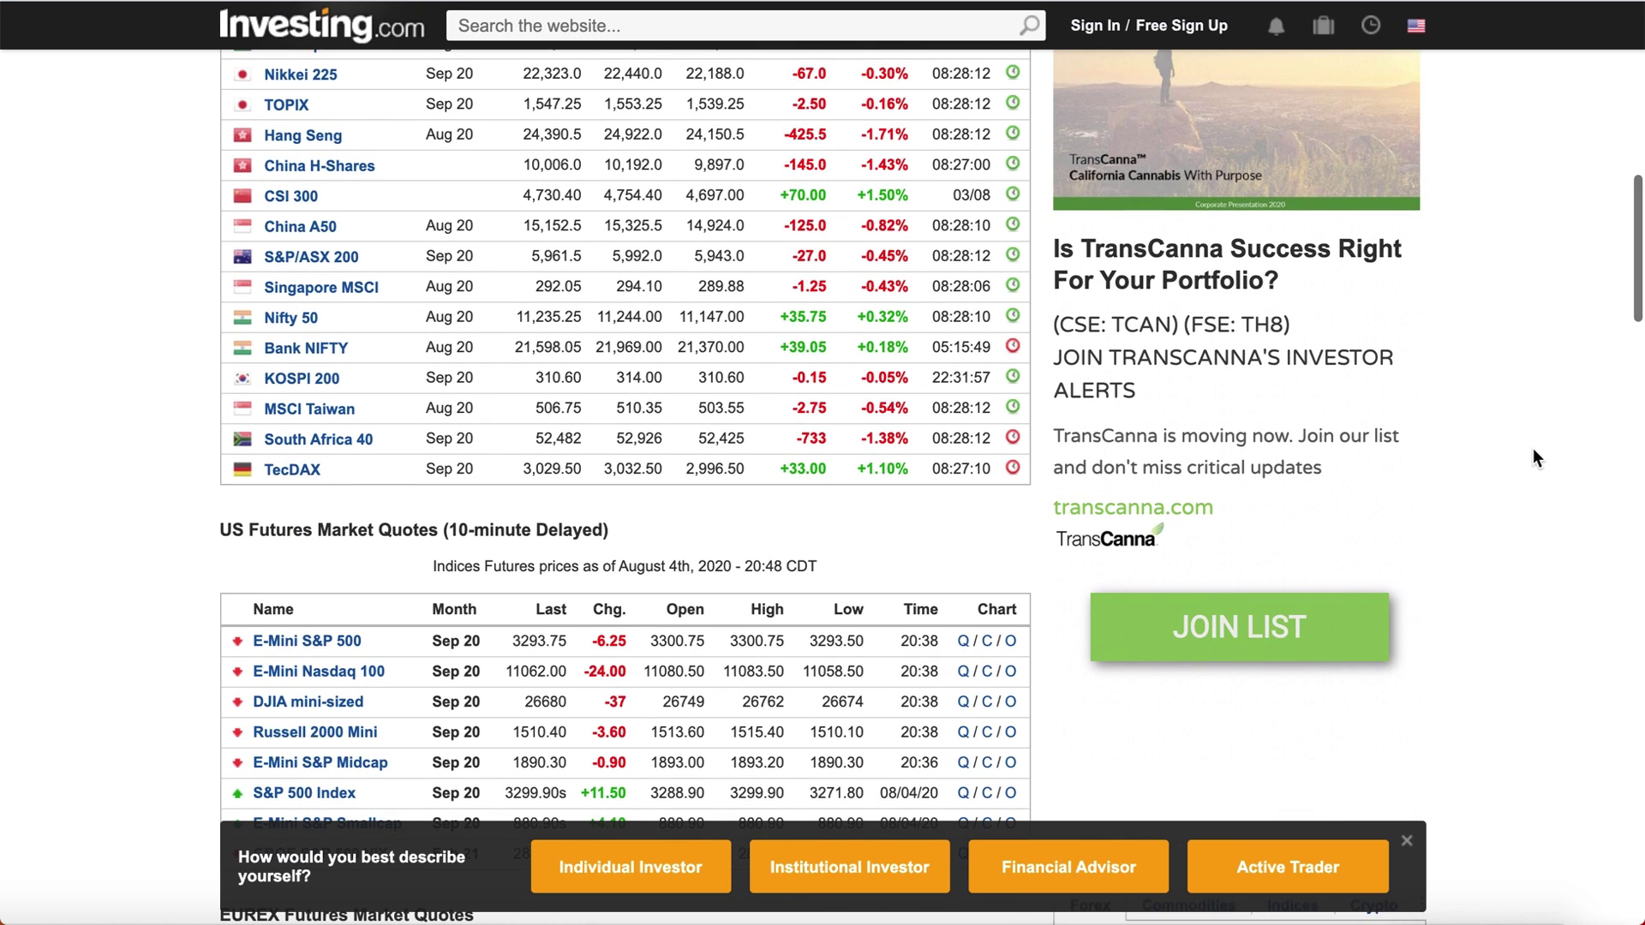
scroll(1534, 449, "down", 3)
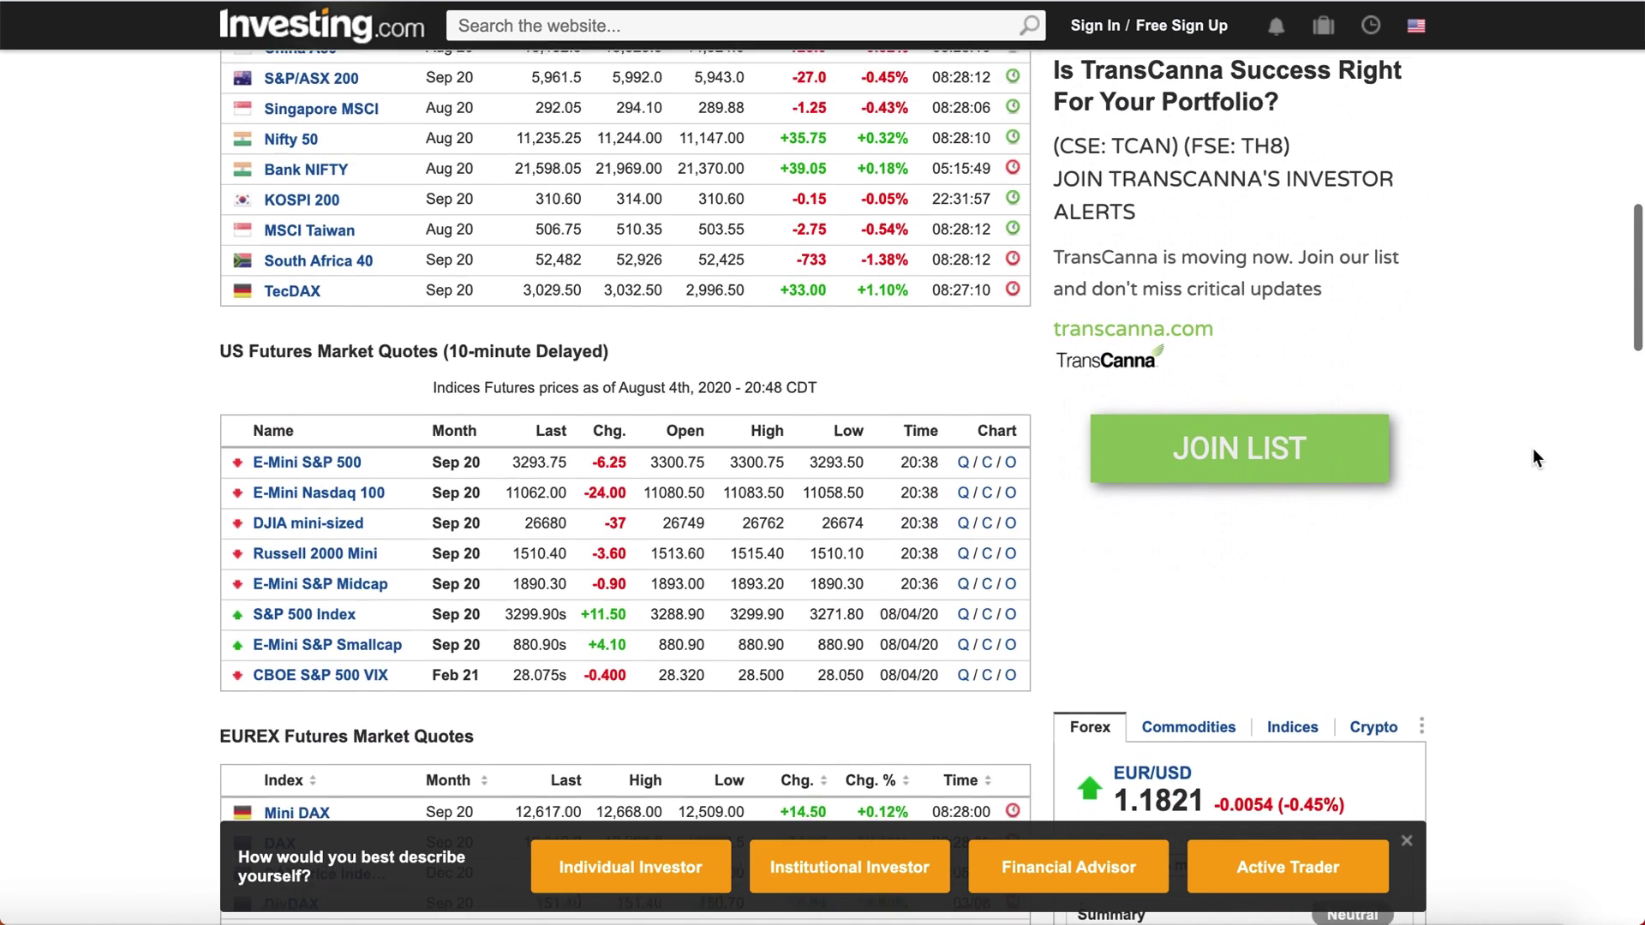
scroll(1533, 449, "up", 9)
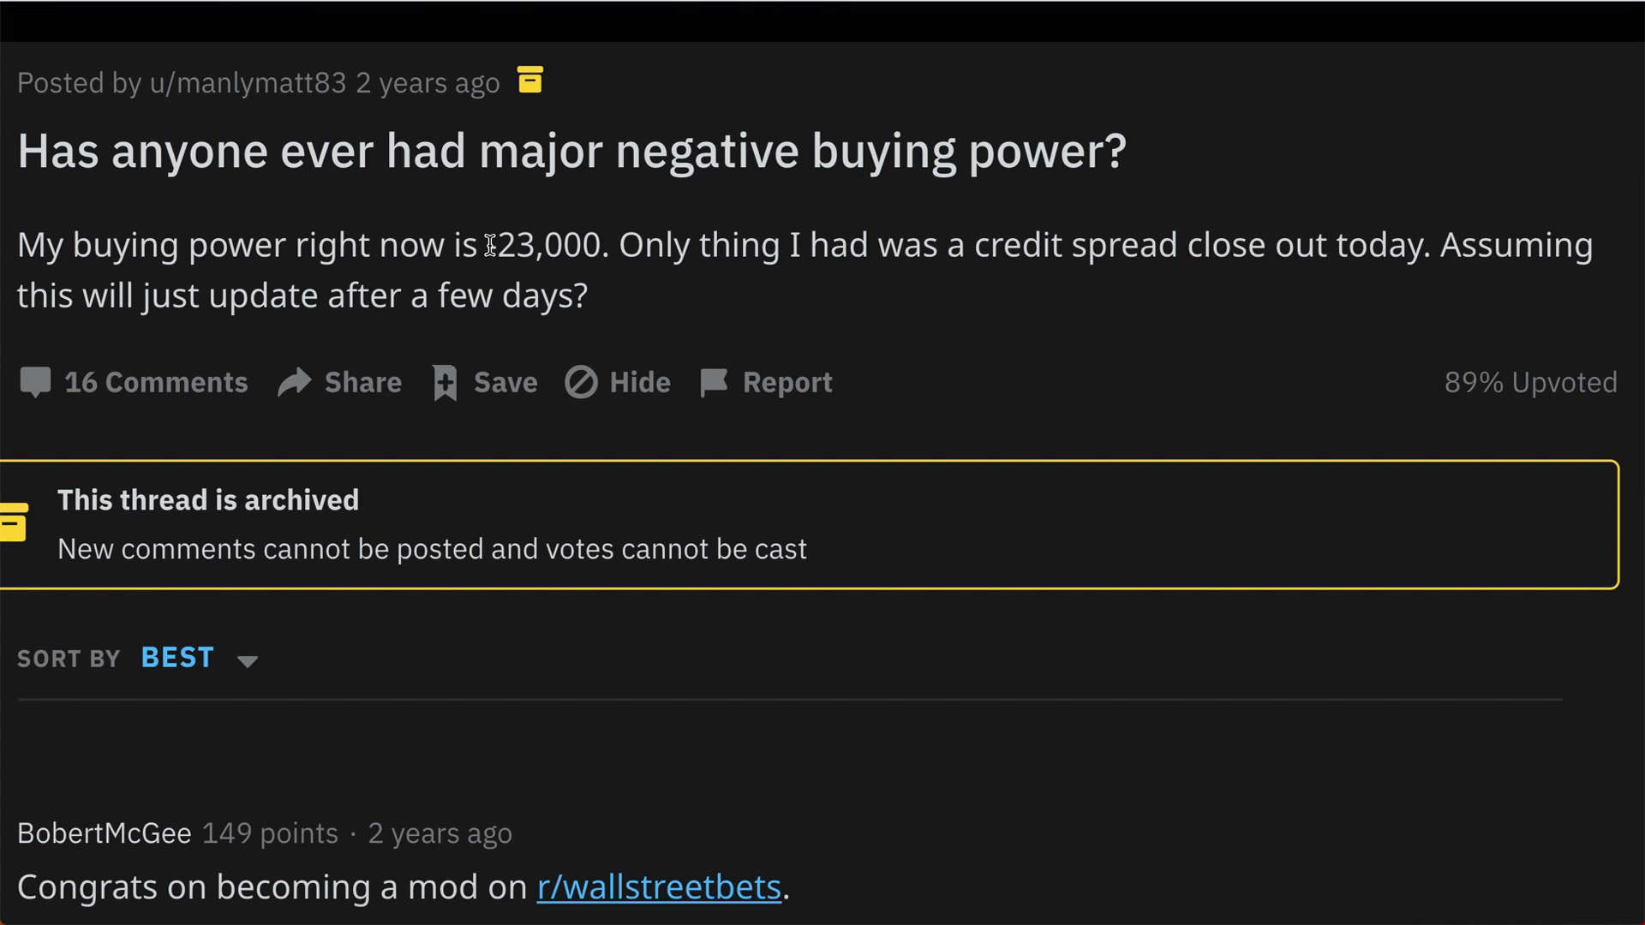
left_click_drag(488, 246, 599, 247)
left_click(599, 245)
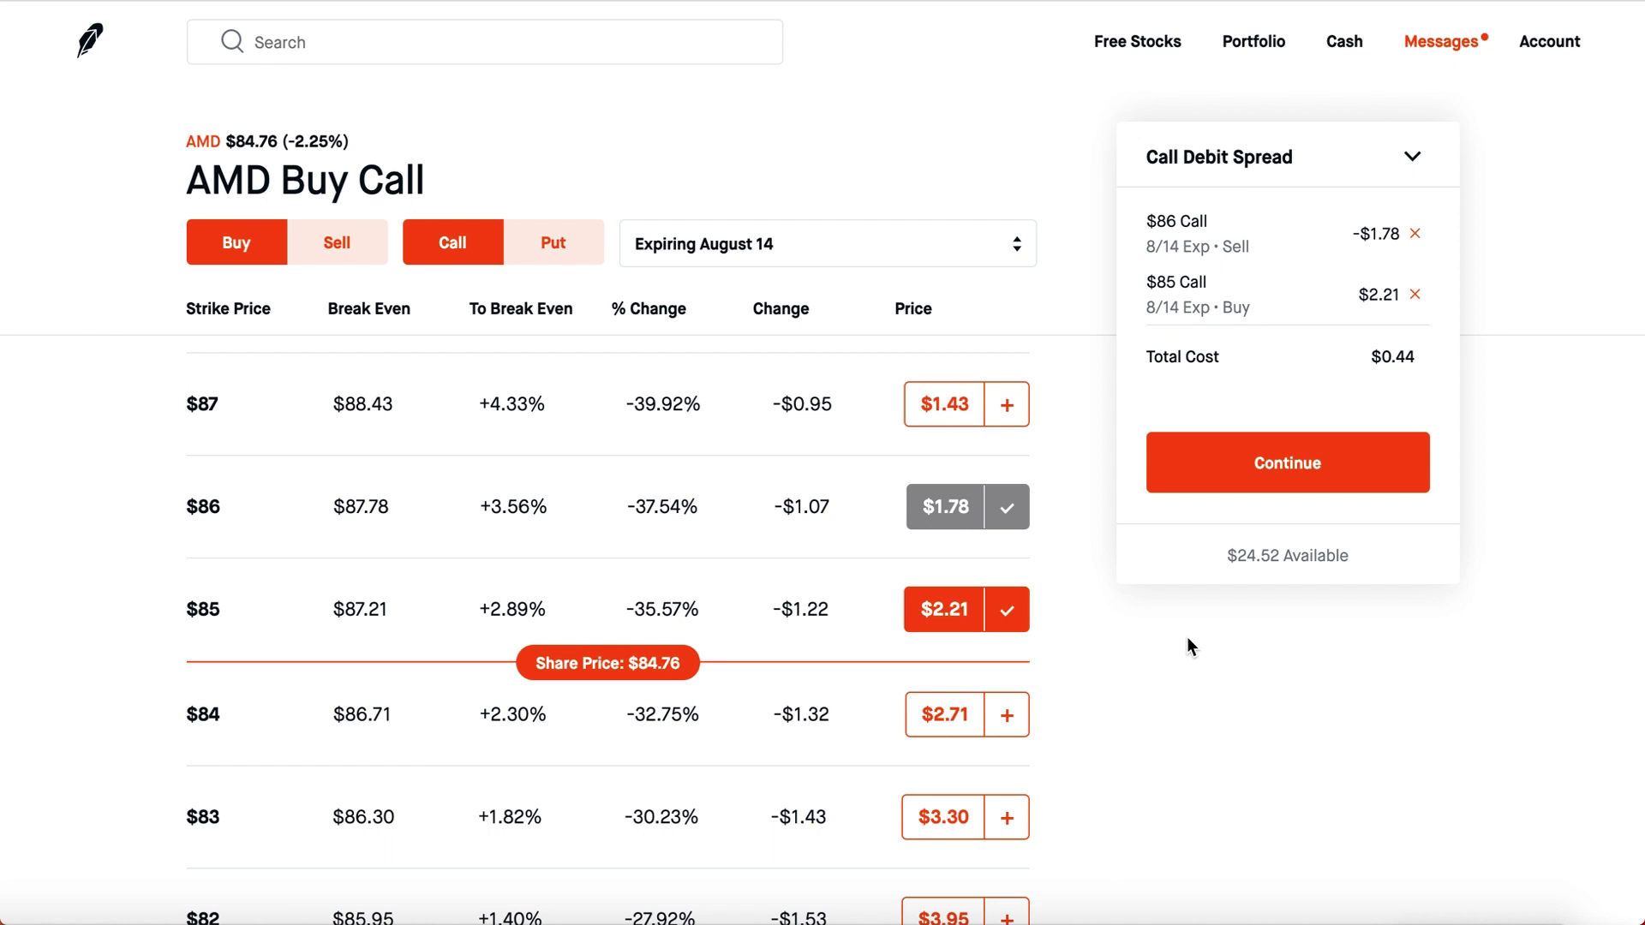
scroll(1185, 645, "up", 1)
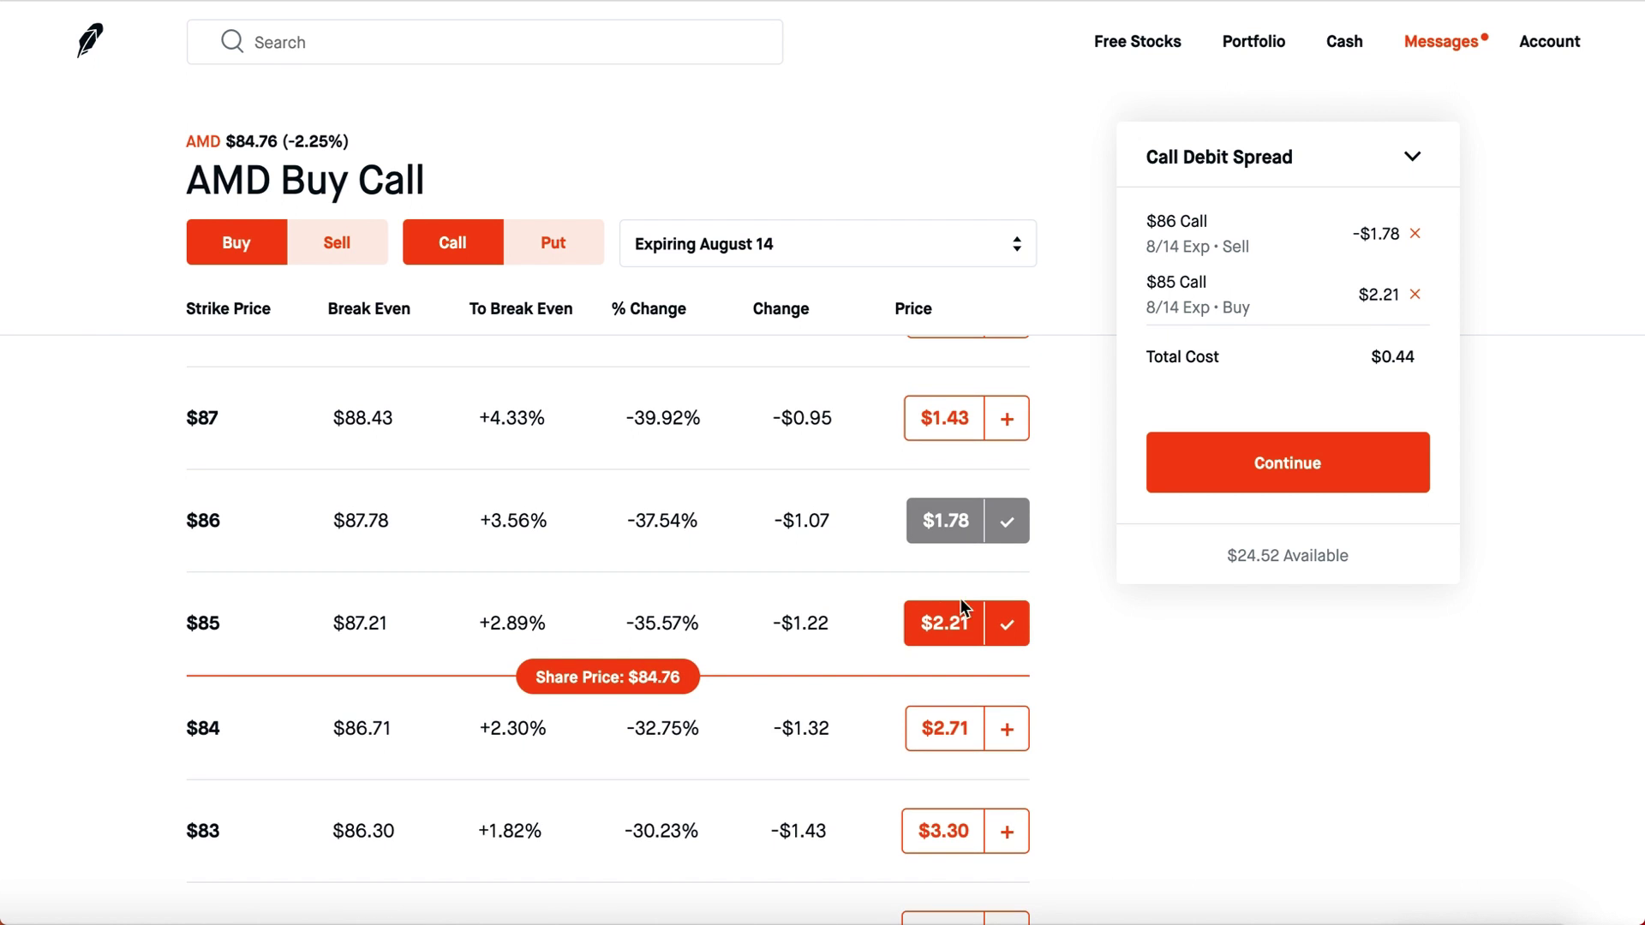
scroll(934, 627, "up", 1)
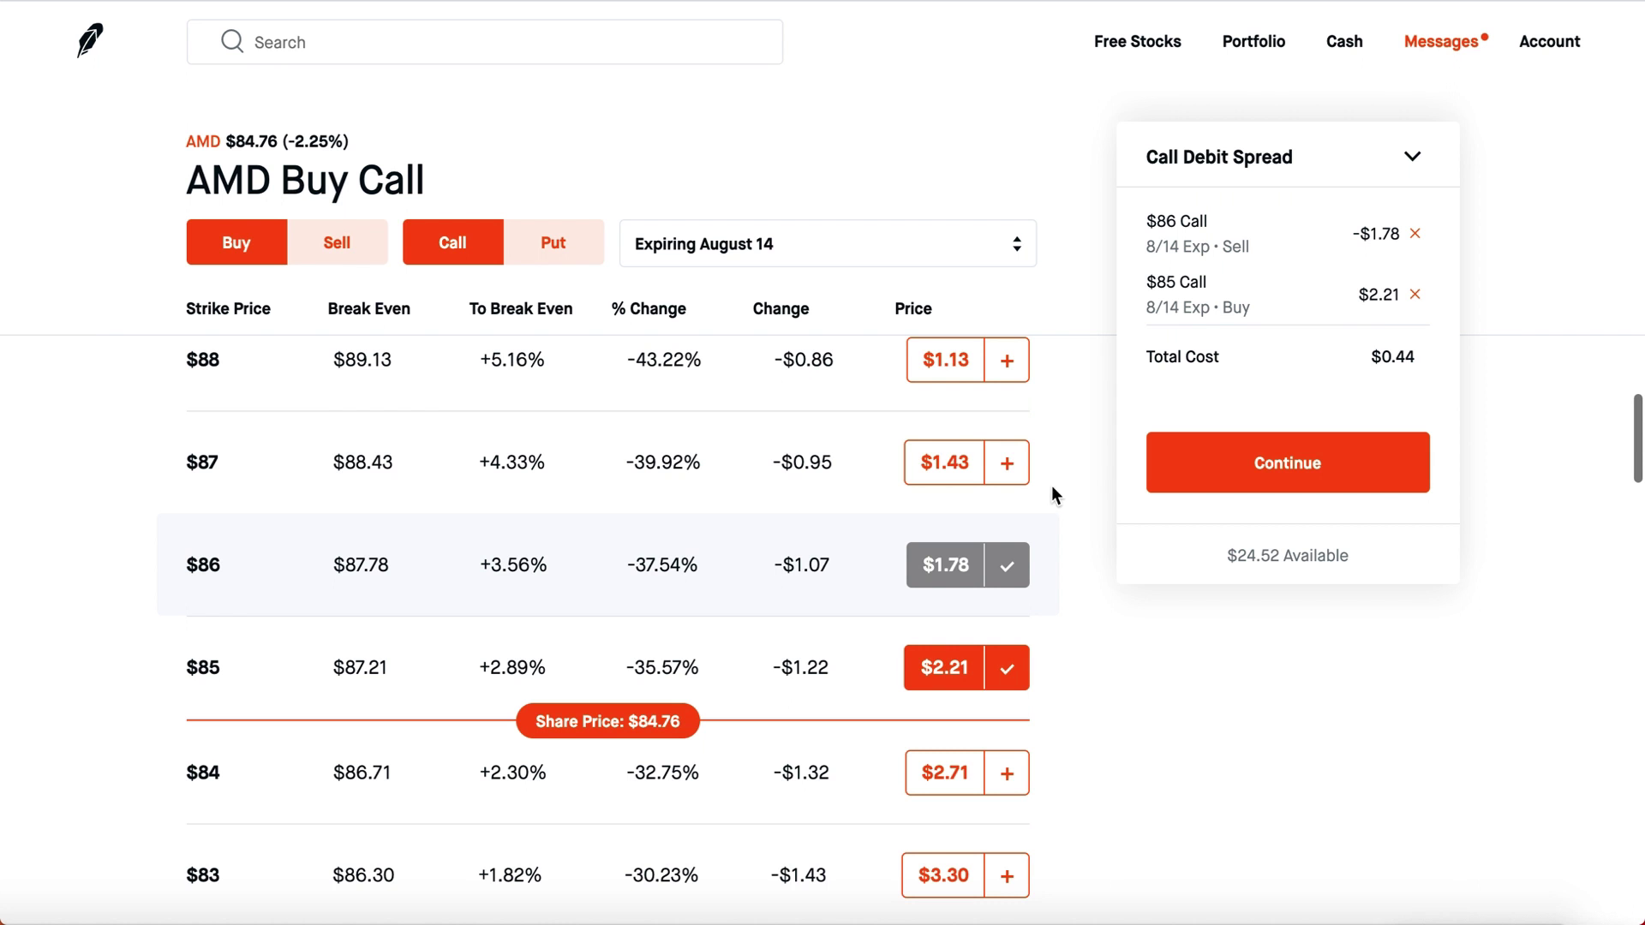
scroll(1001, 440, "down", 1)
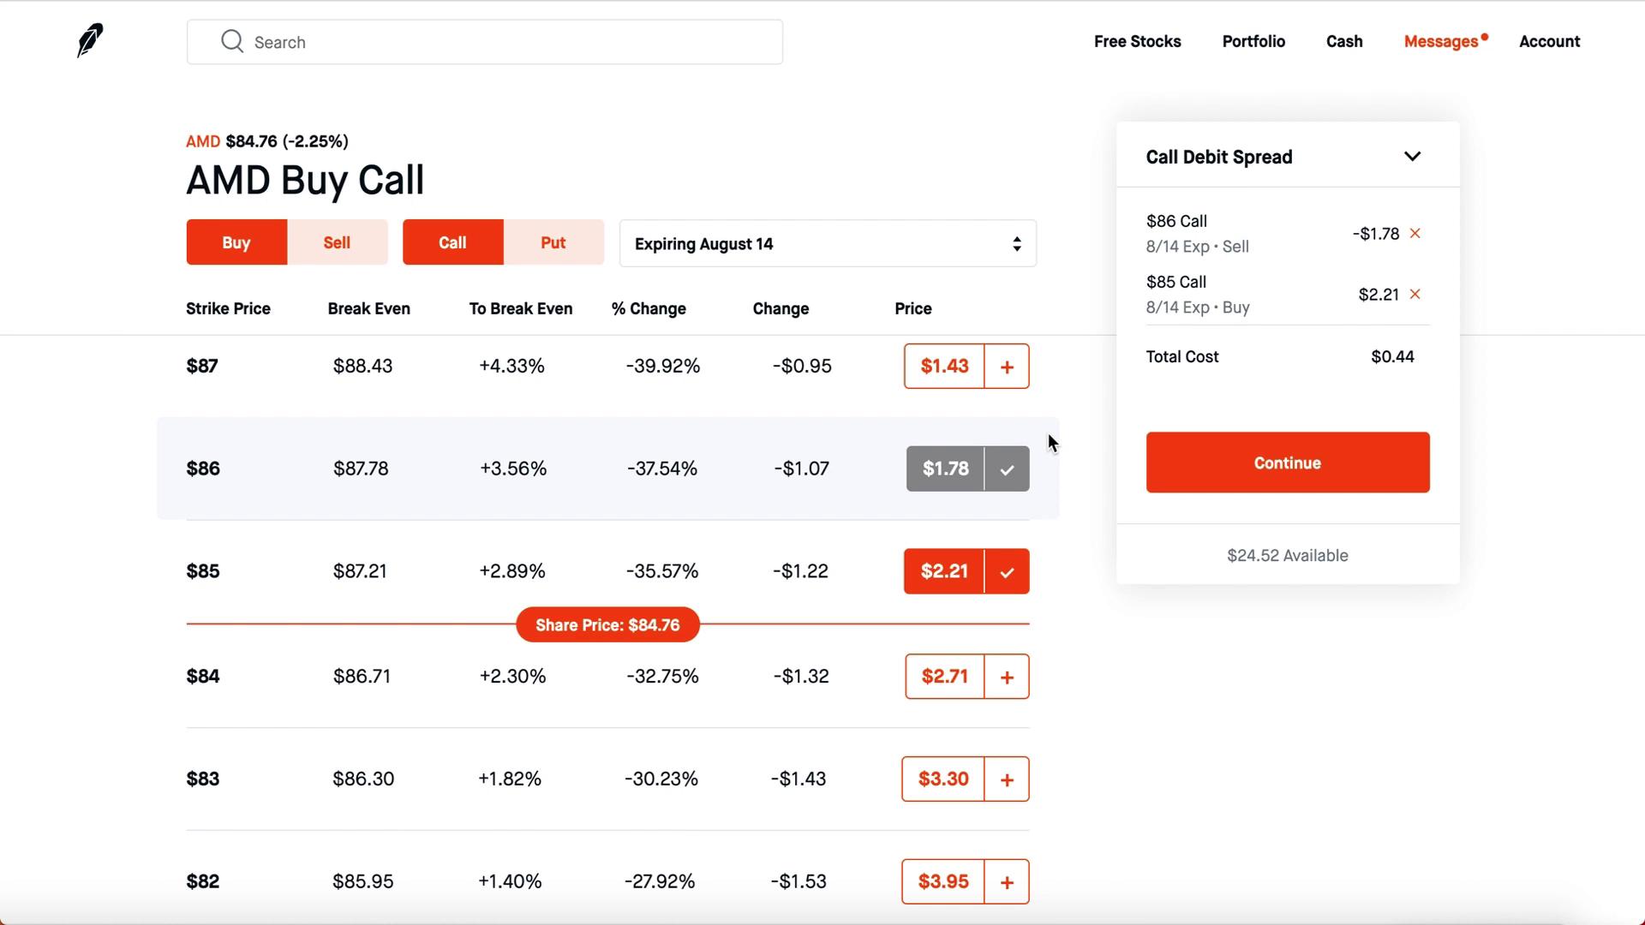
left_click(346, 247)
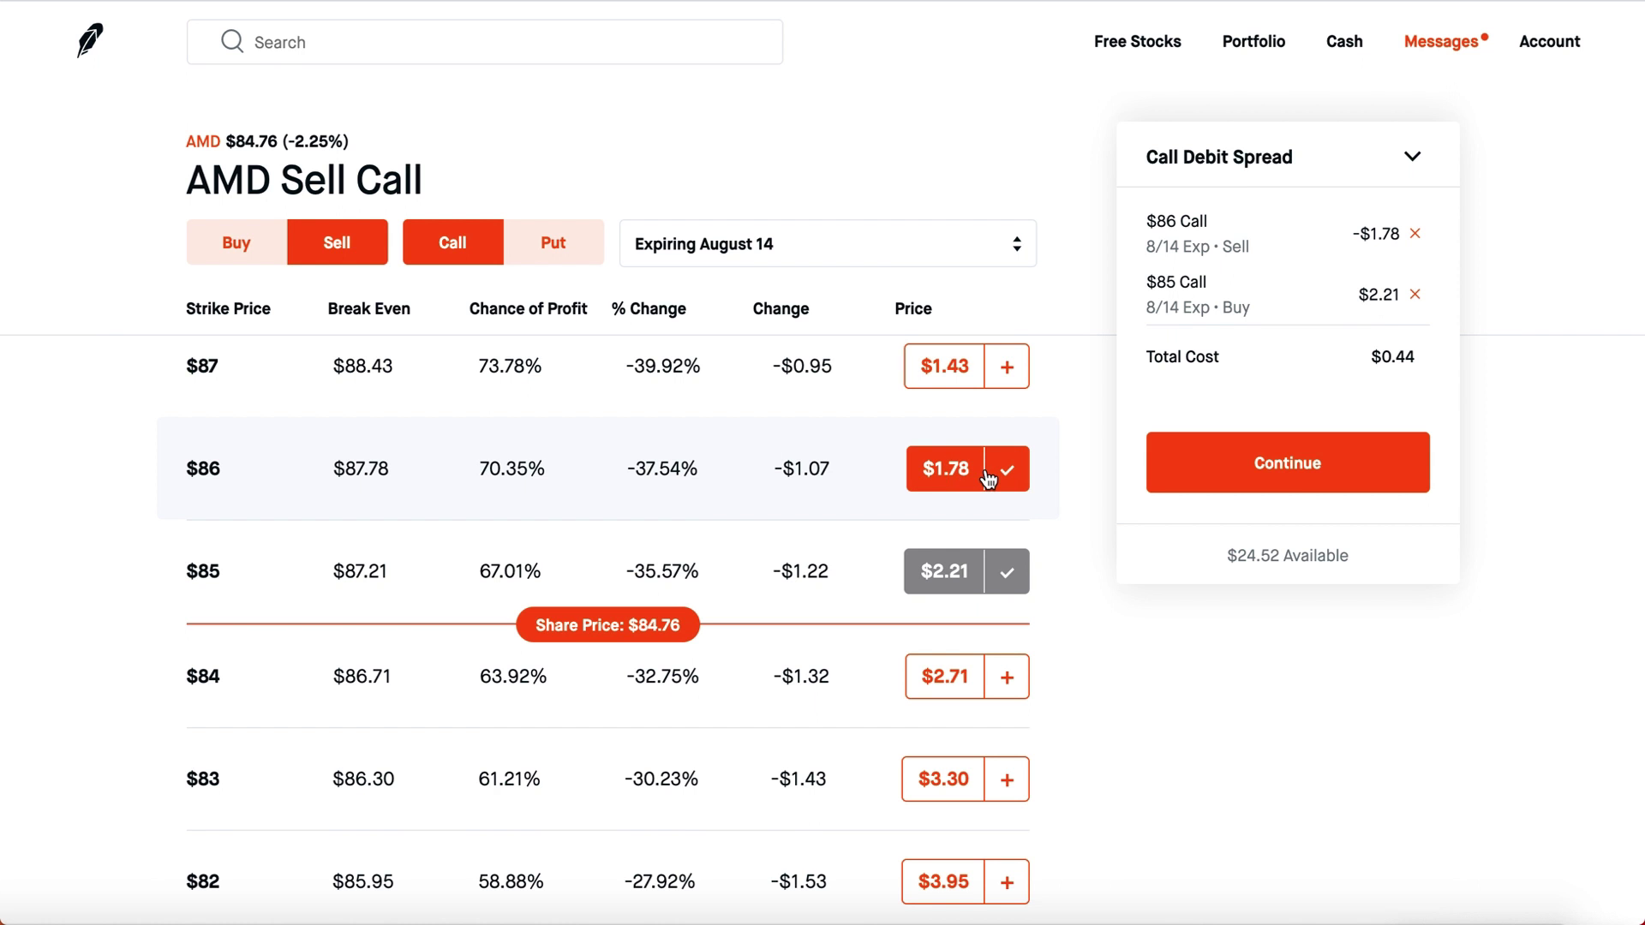
left_click(244, 251)
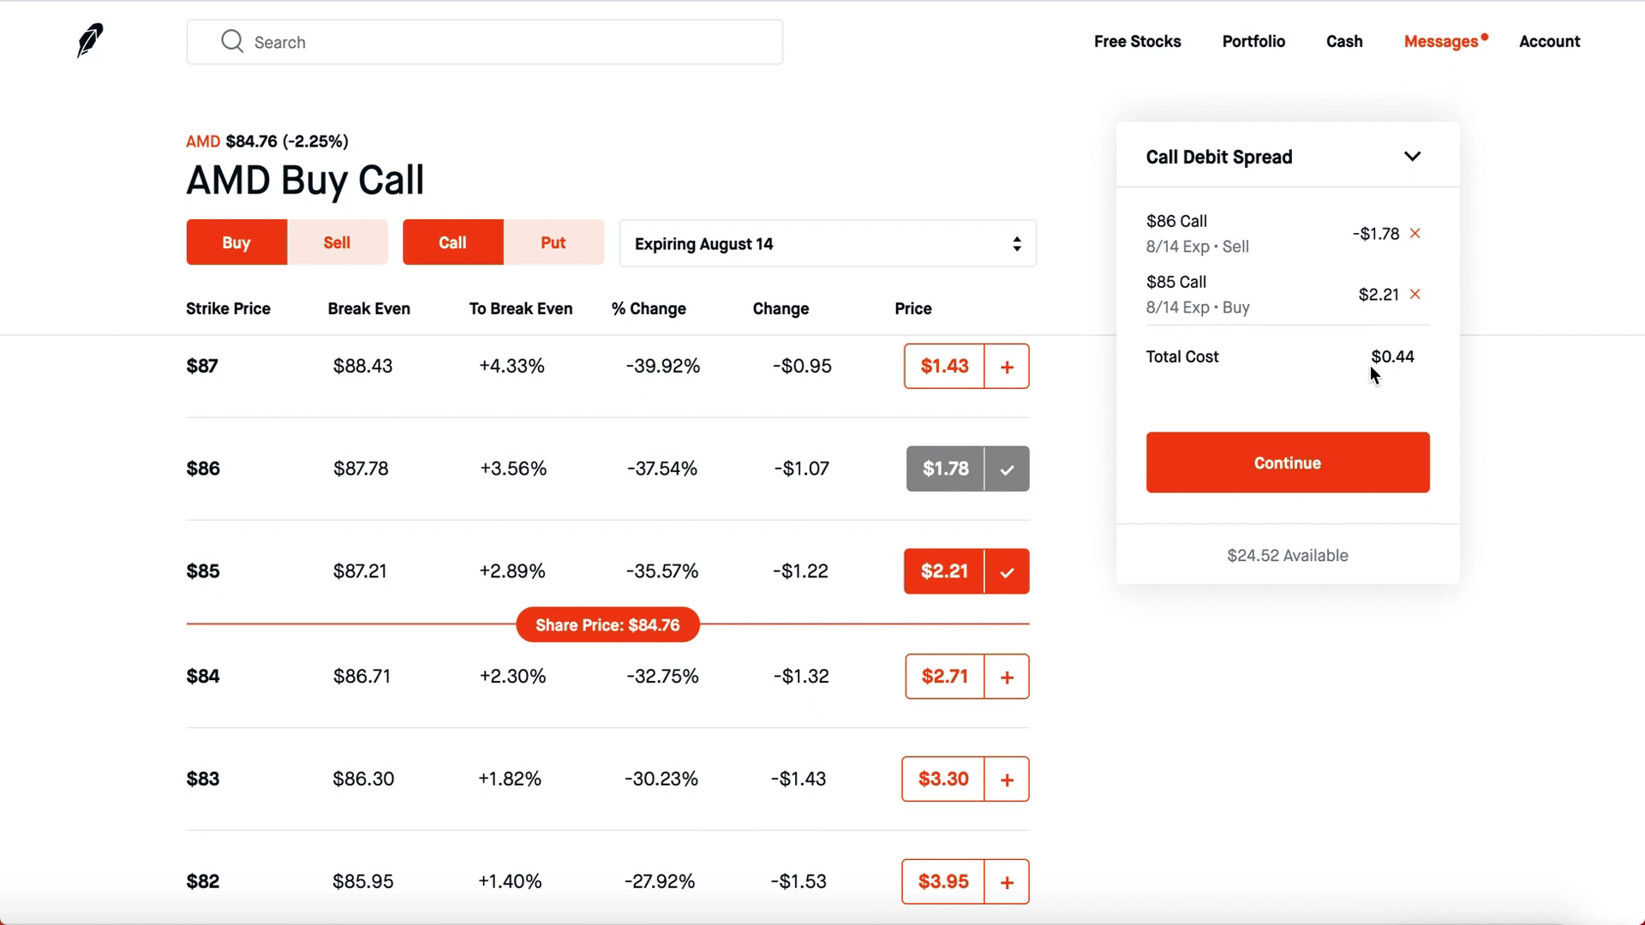
left_click_drag(1369, 360, 1466, 365)
left_click(1466, 364)
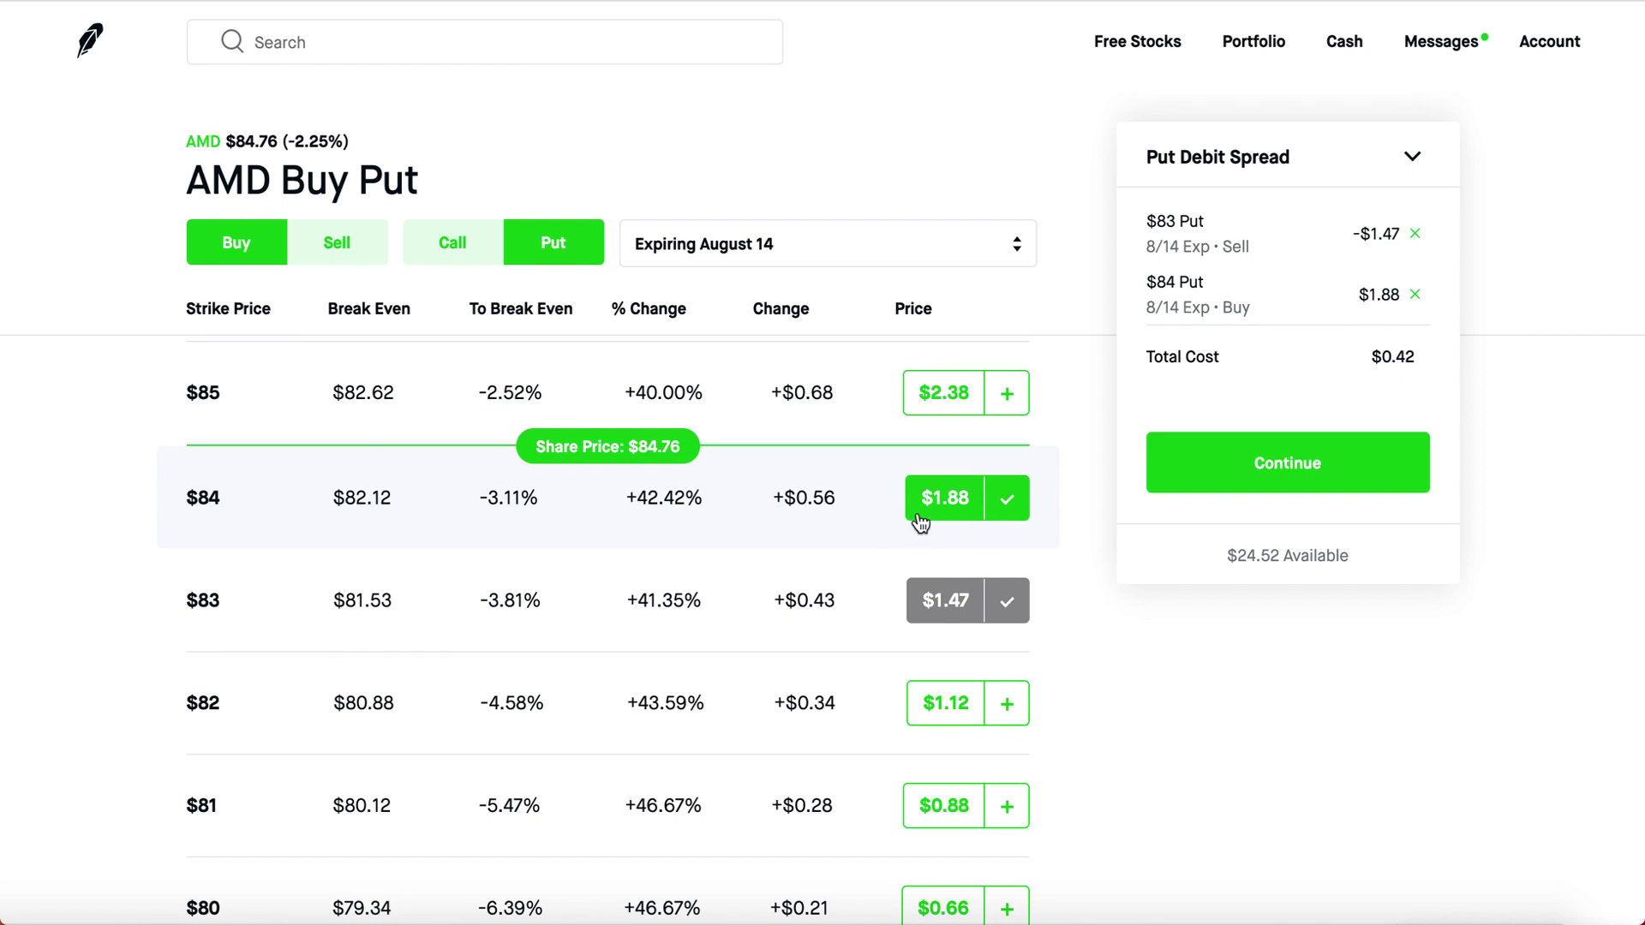
Switch the AMD August 14 put chain to Sell Put to show Chance of Profit
left_click(348, 243)
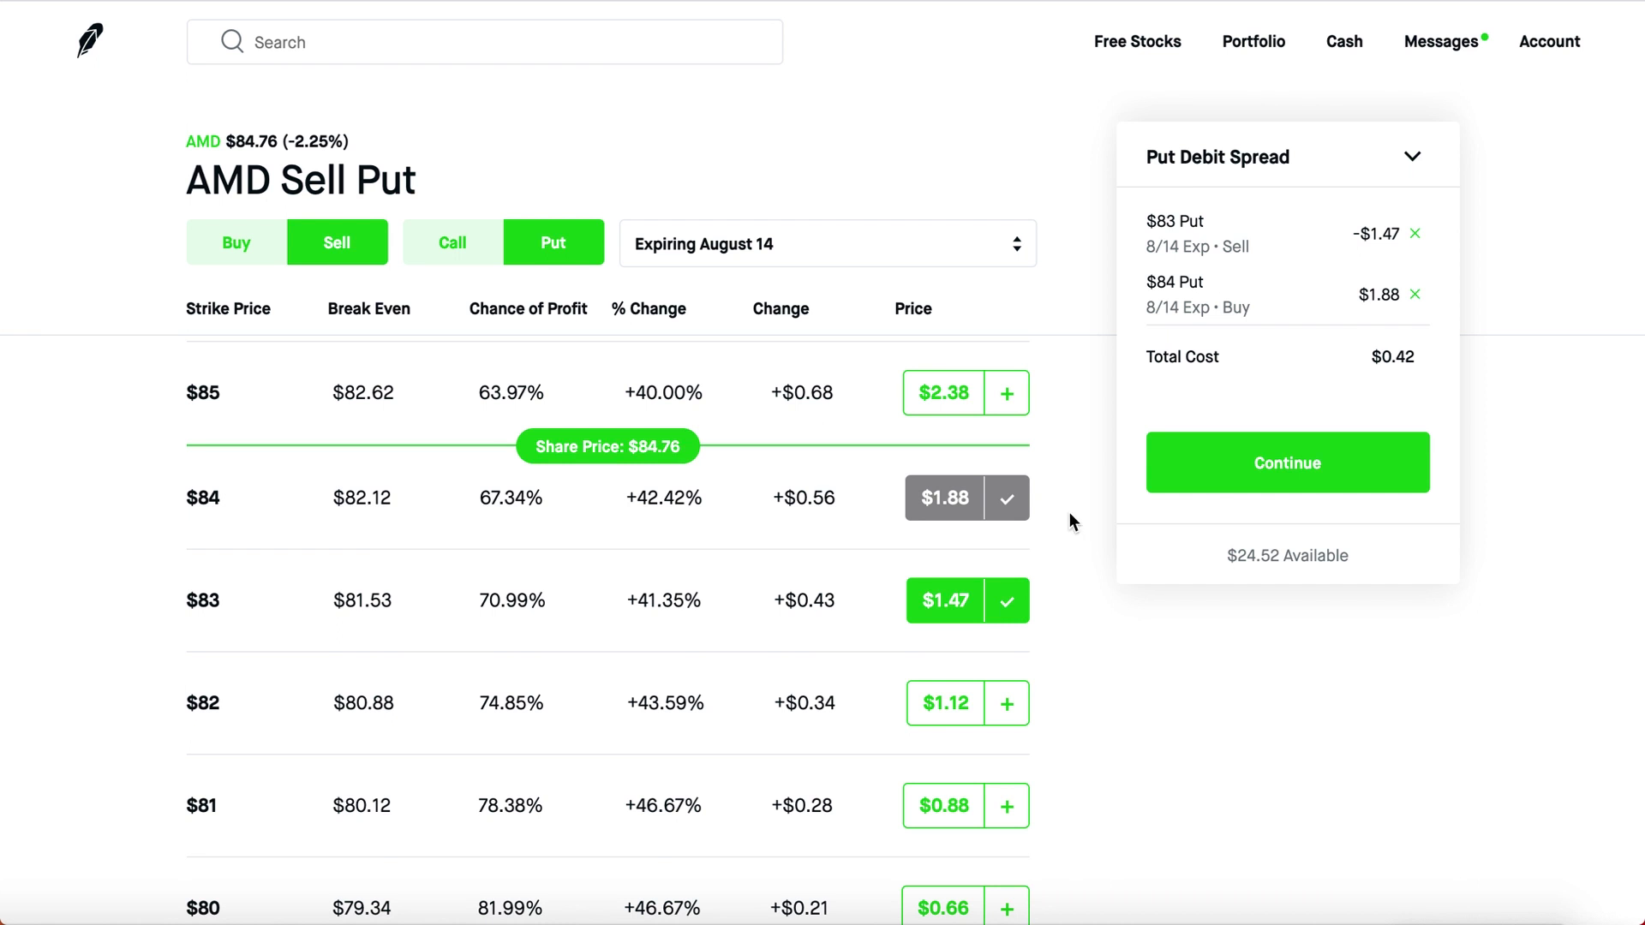
scroll(618, 718, "down", 1)
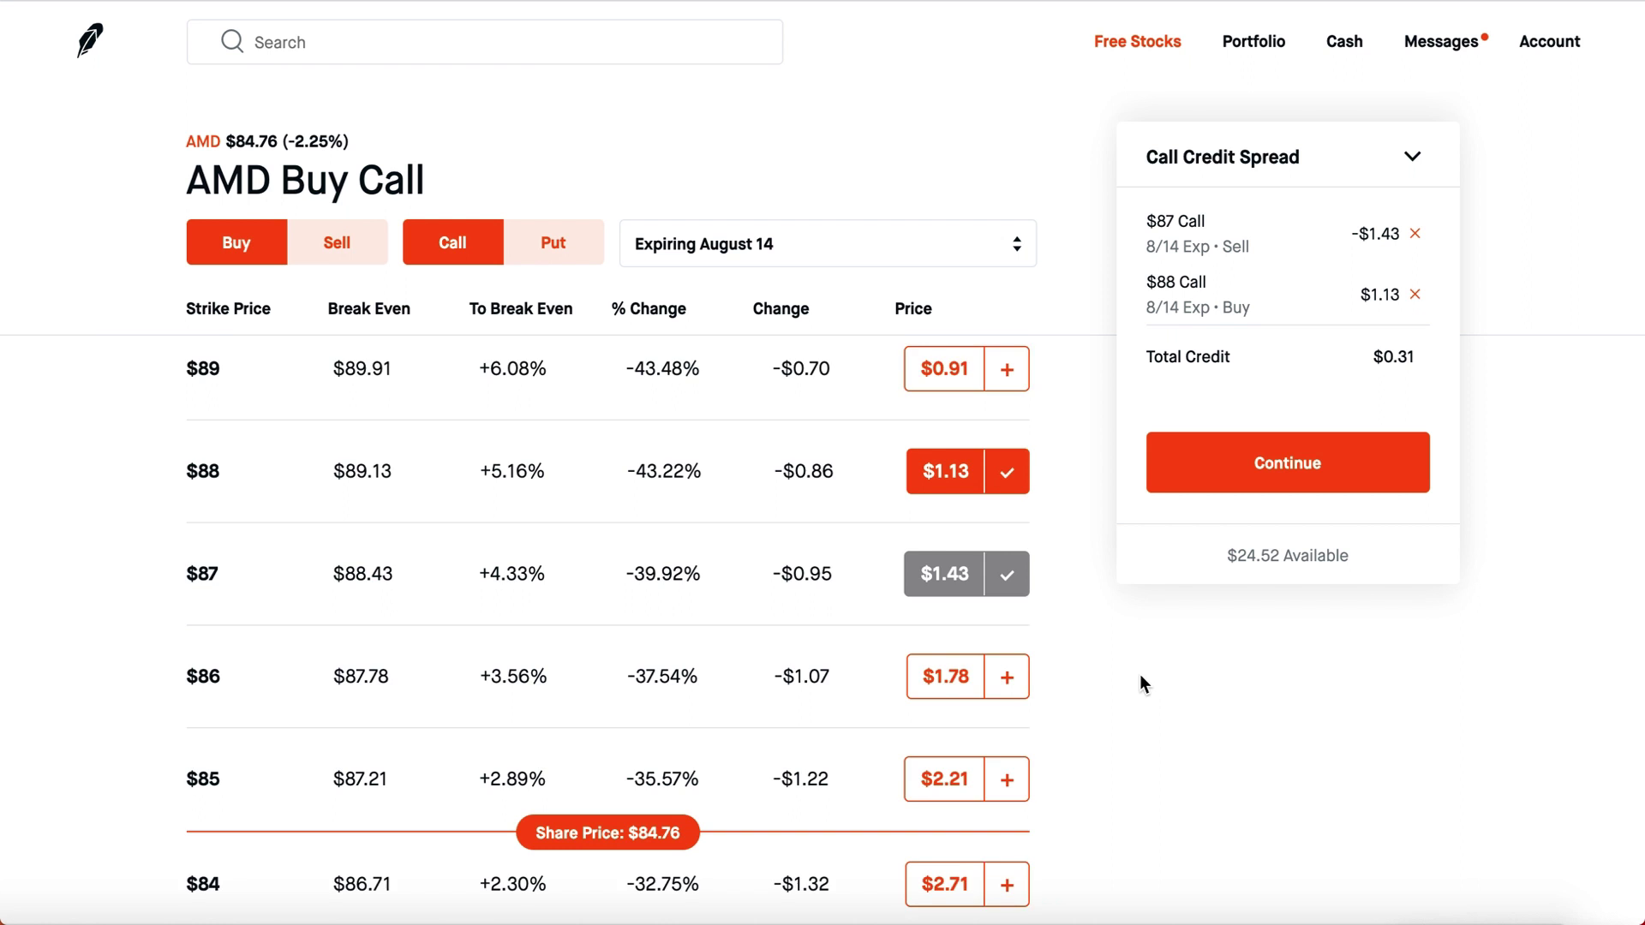
scroll(1142, 674, "down", 1)
scroll(1139, 675, "down", 1)
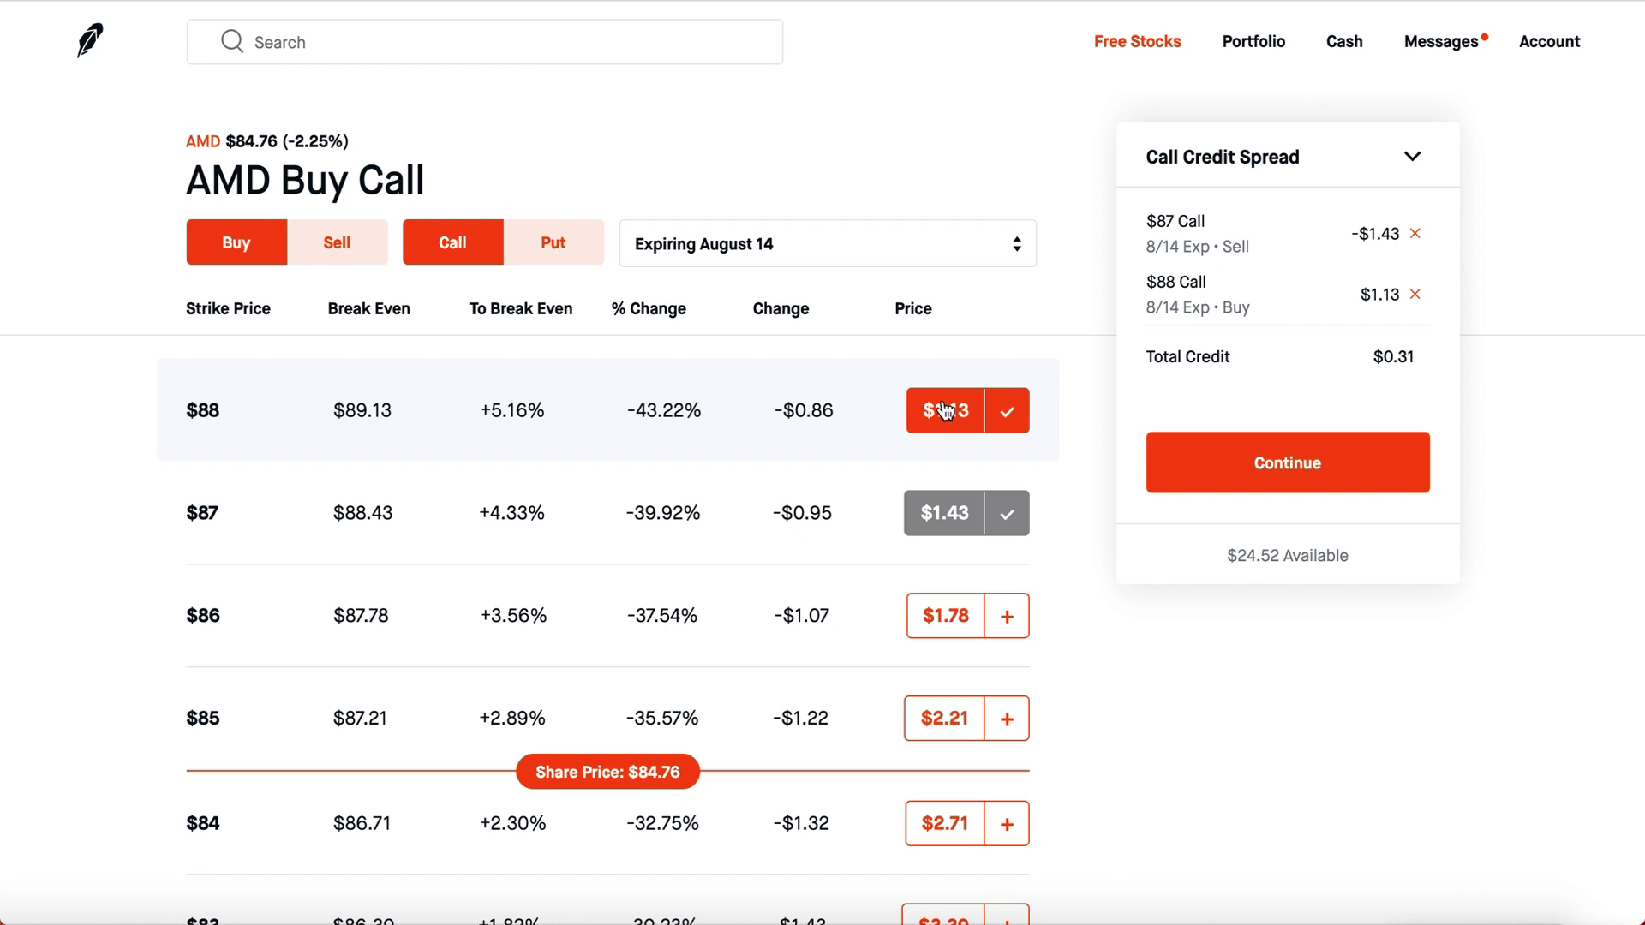
left_click(343, 248)
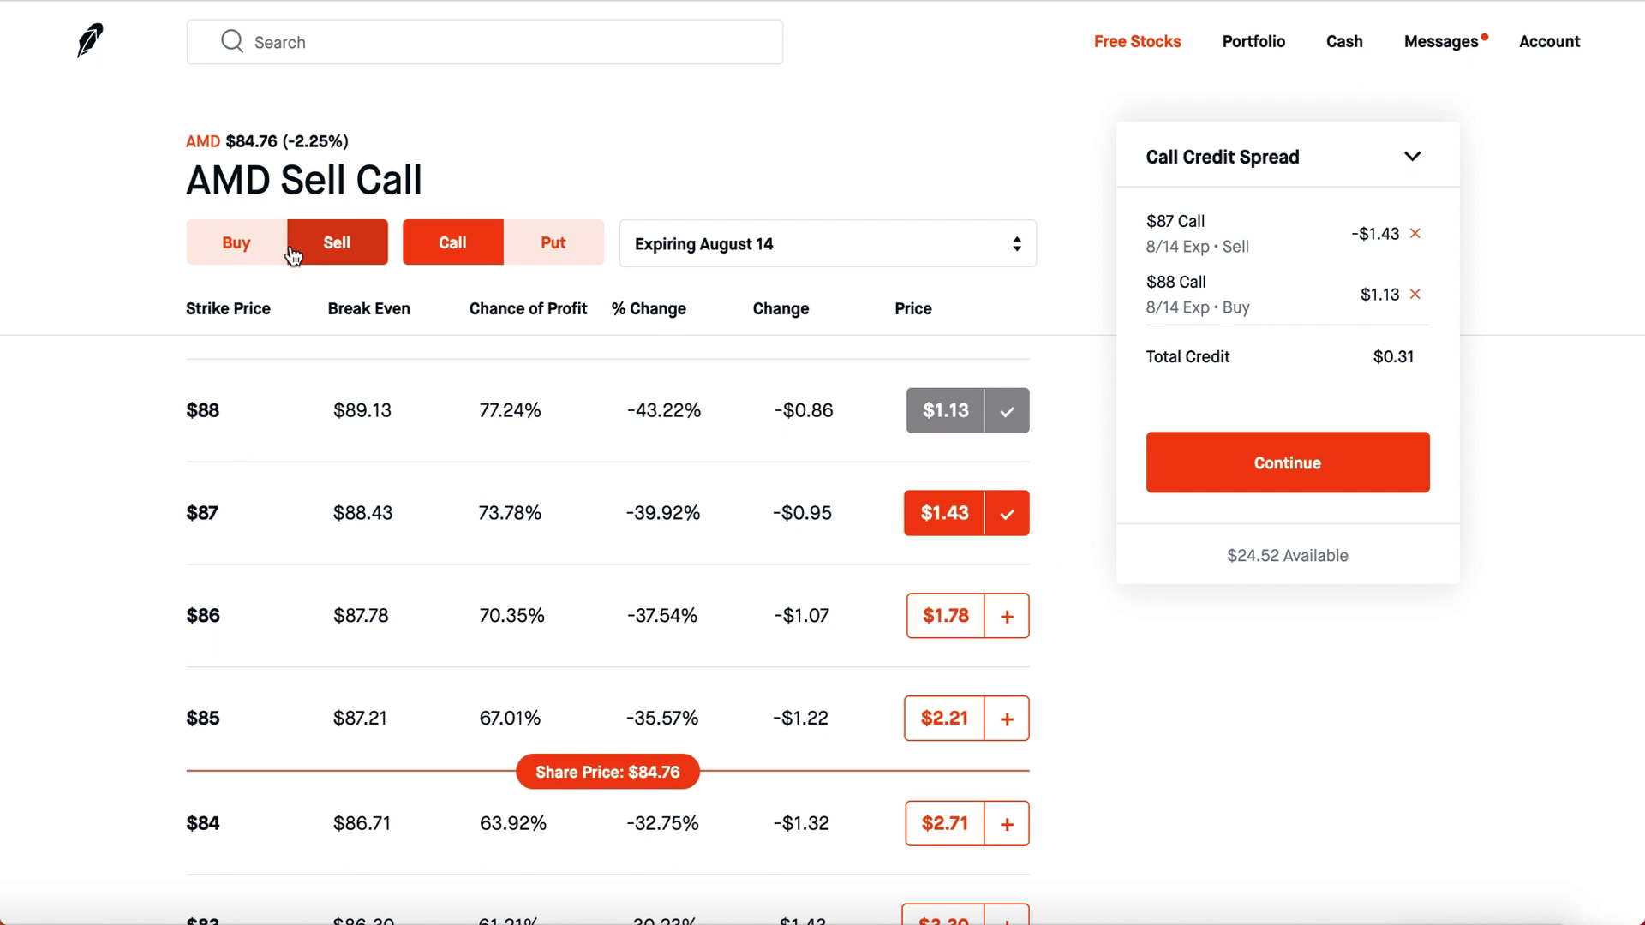
left_click(239, 246)
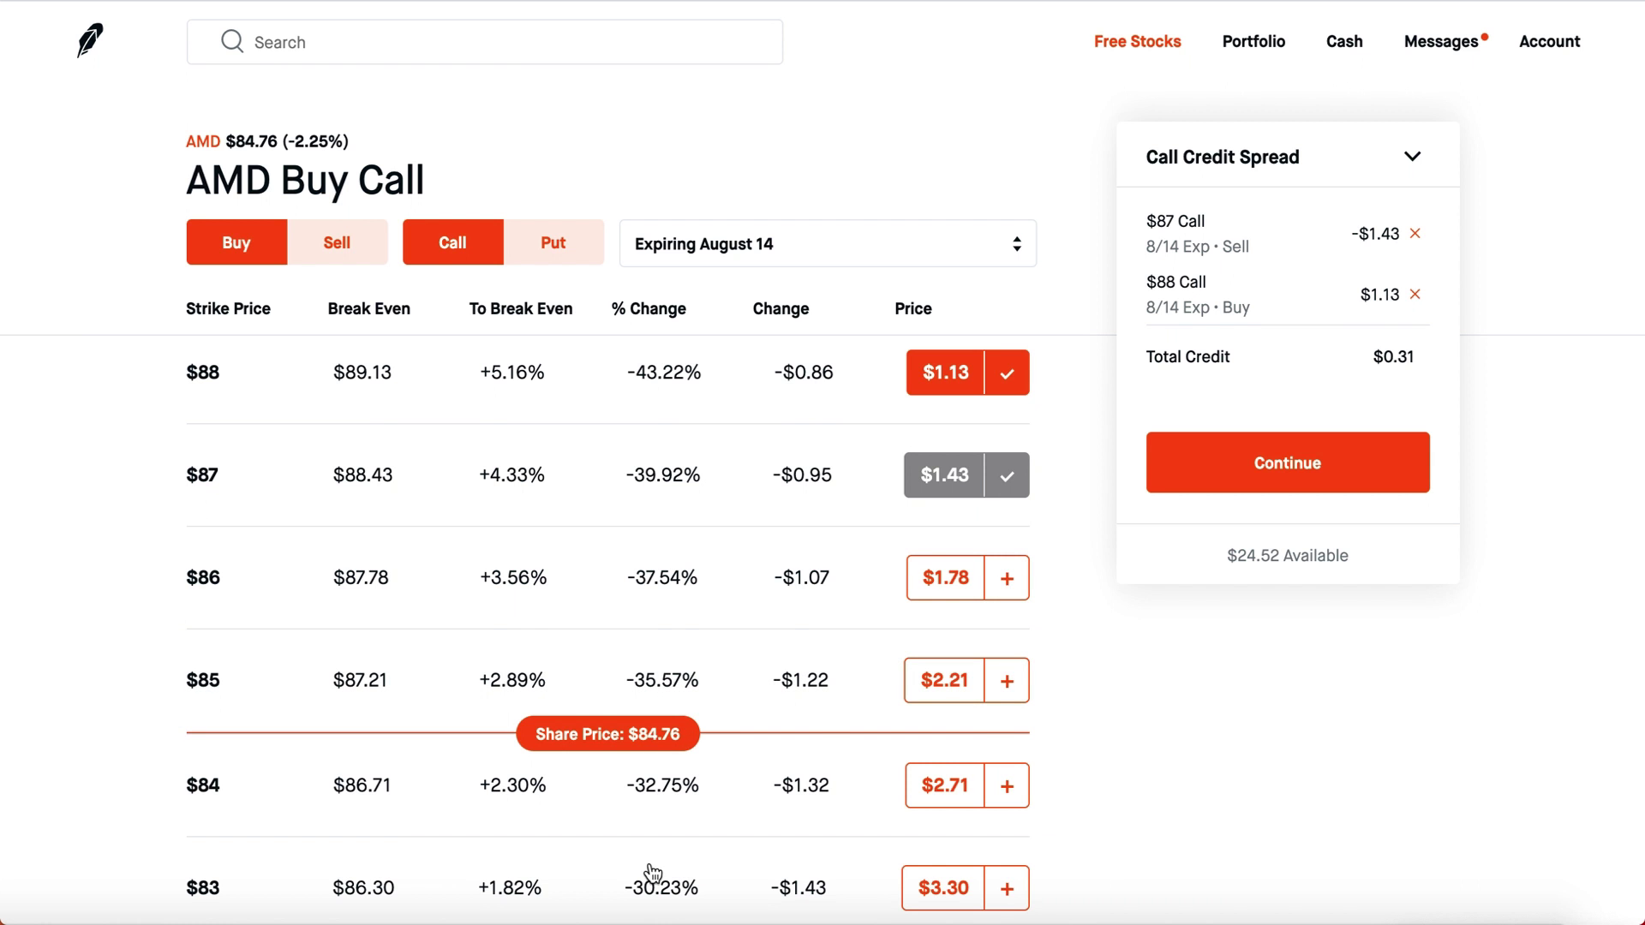
scroll(739, 677, "up", 1)
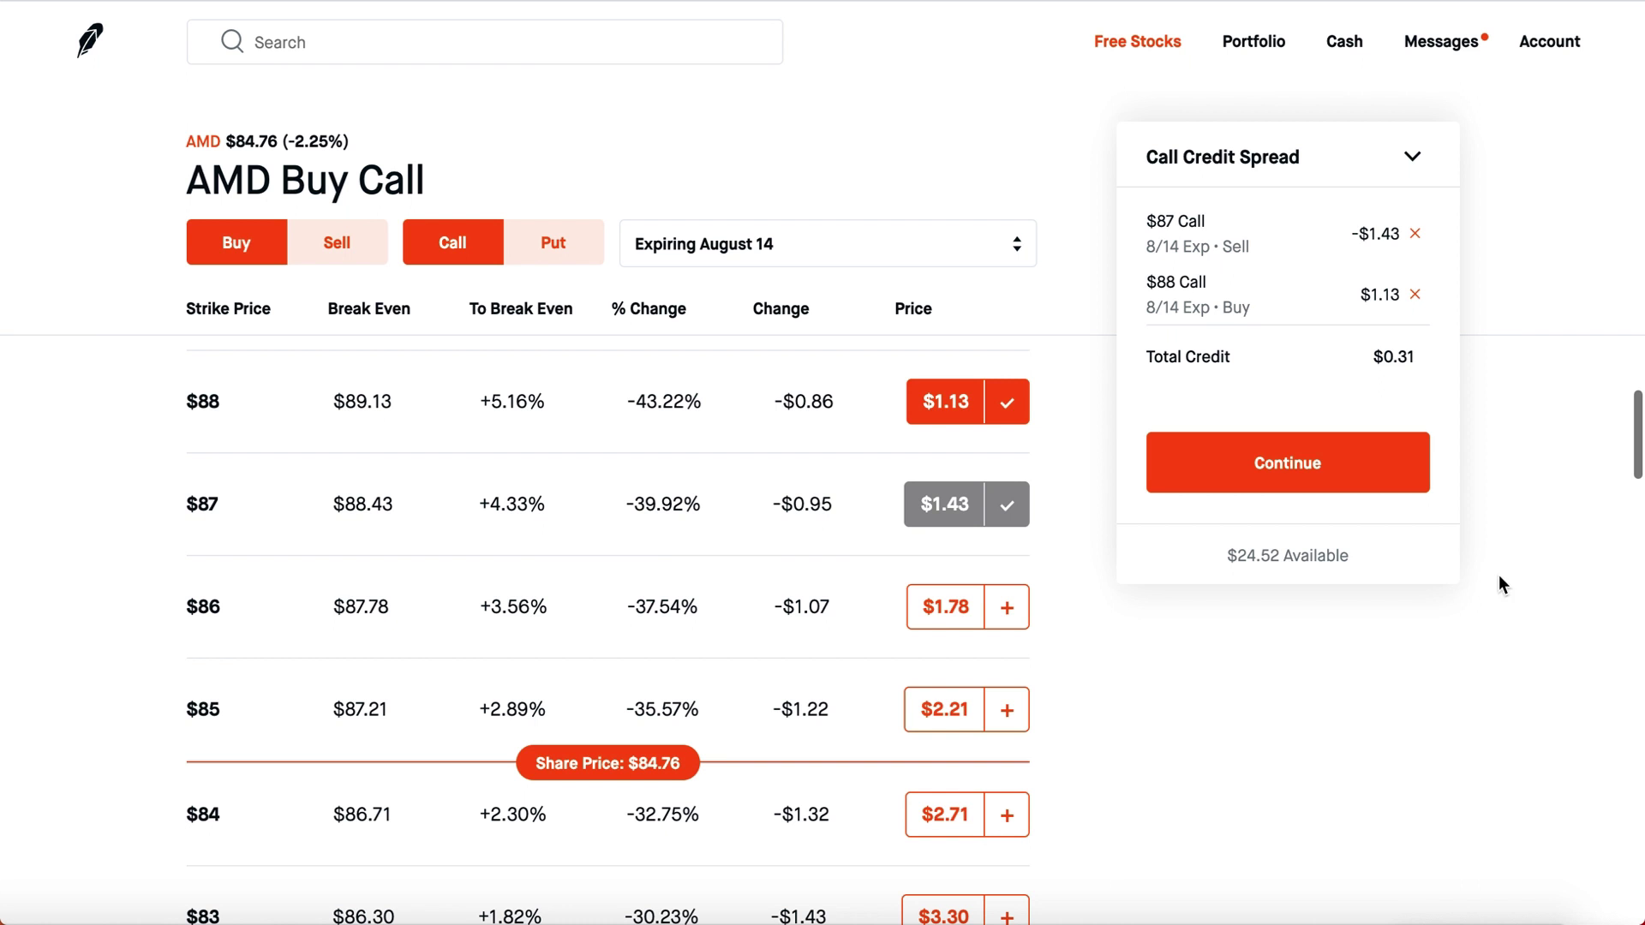
left_click(1417, 484)
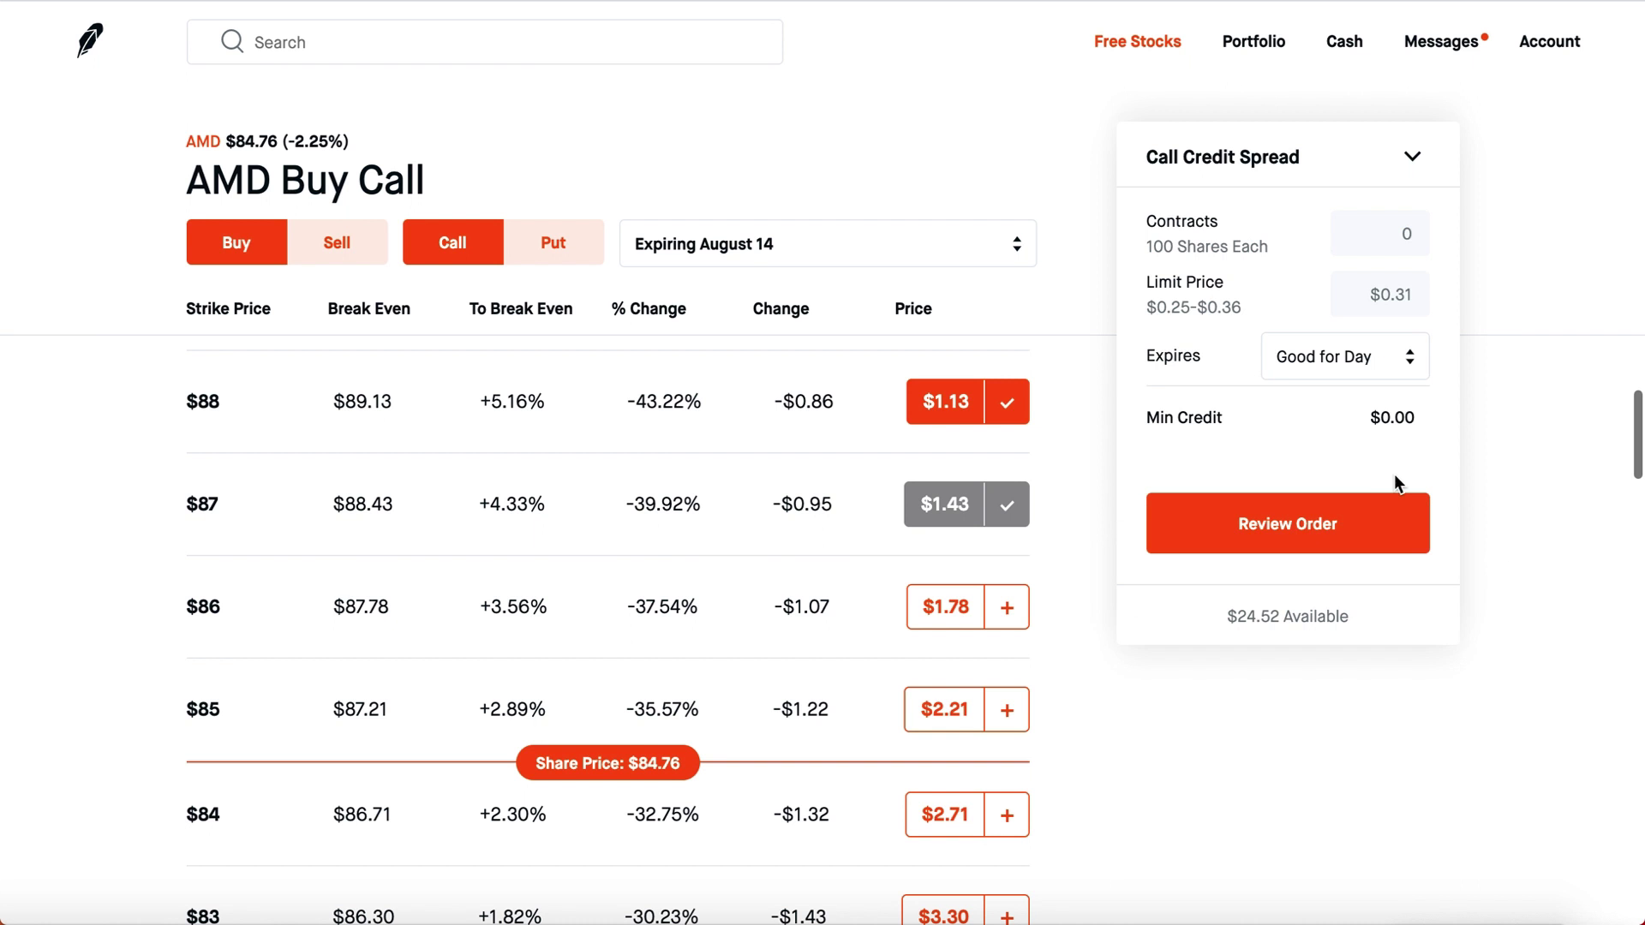
left_click(1418, 248)
type("1")
left_click(1386, 532)
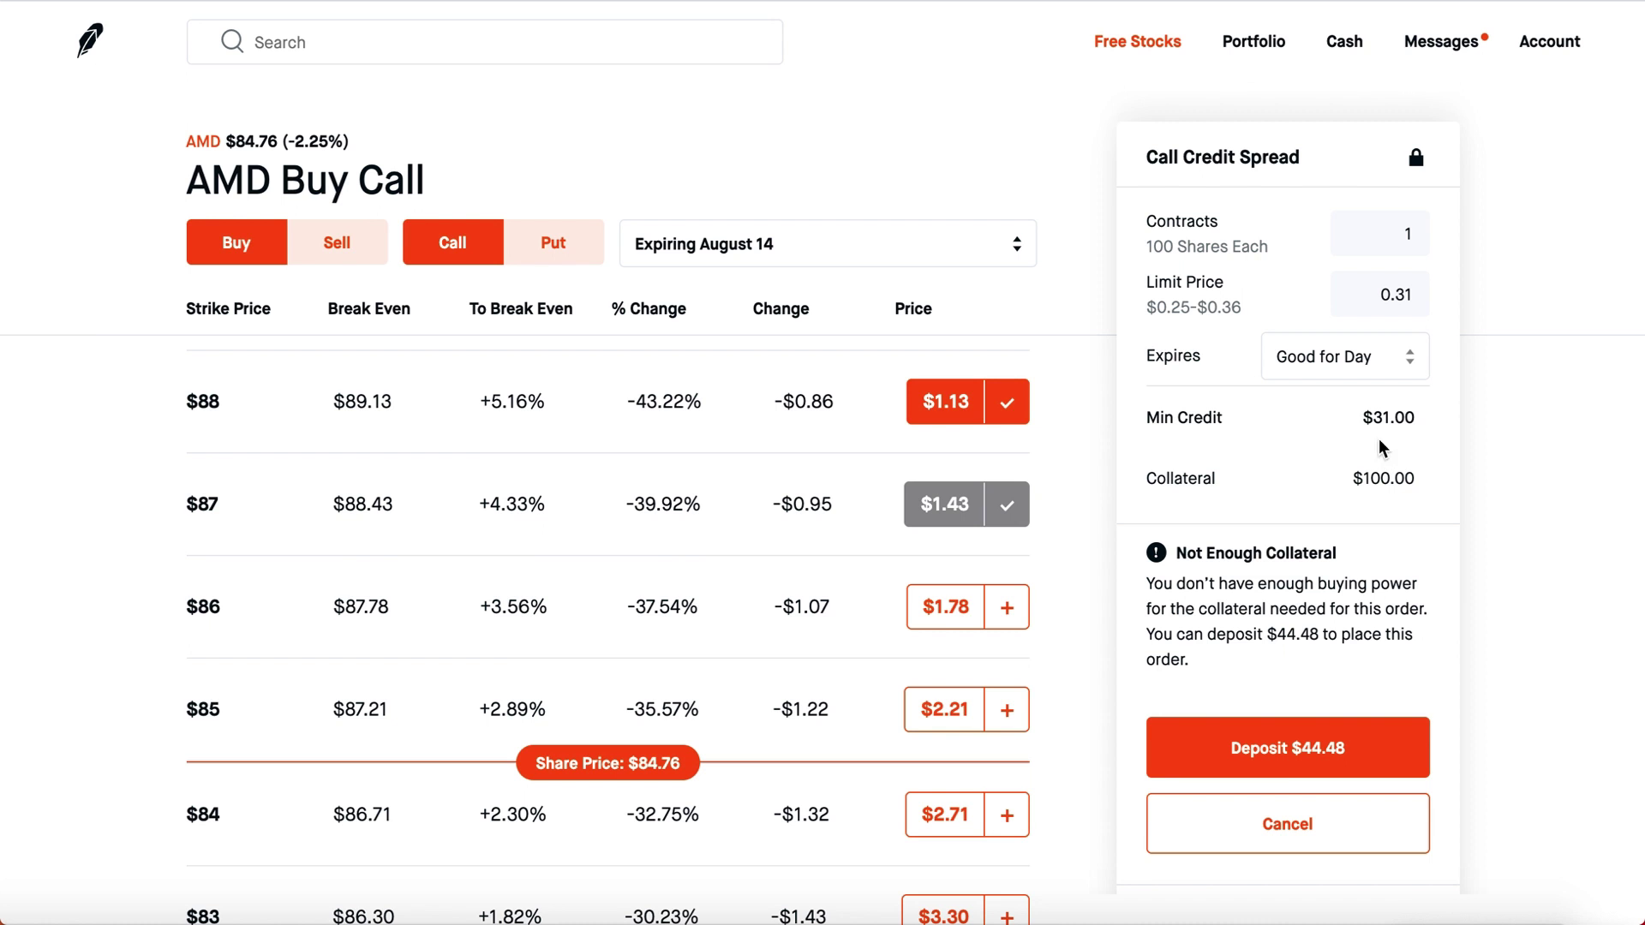
left_click_drag(1362, 418, 1426, 428)
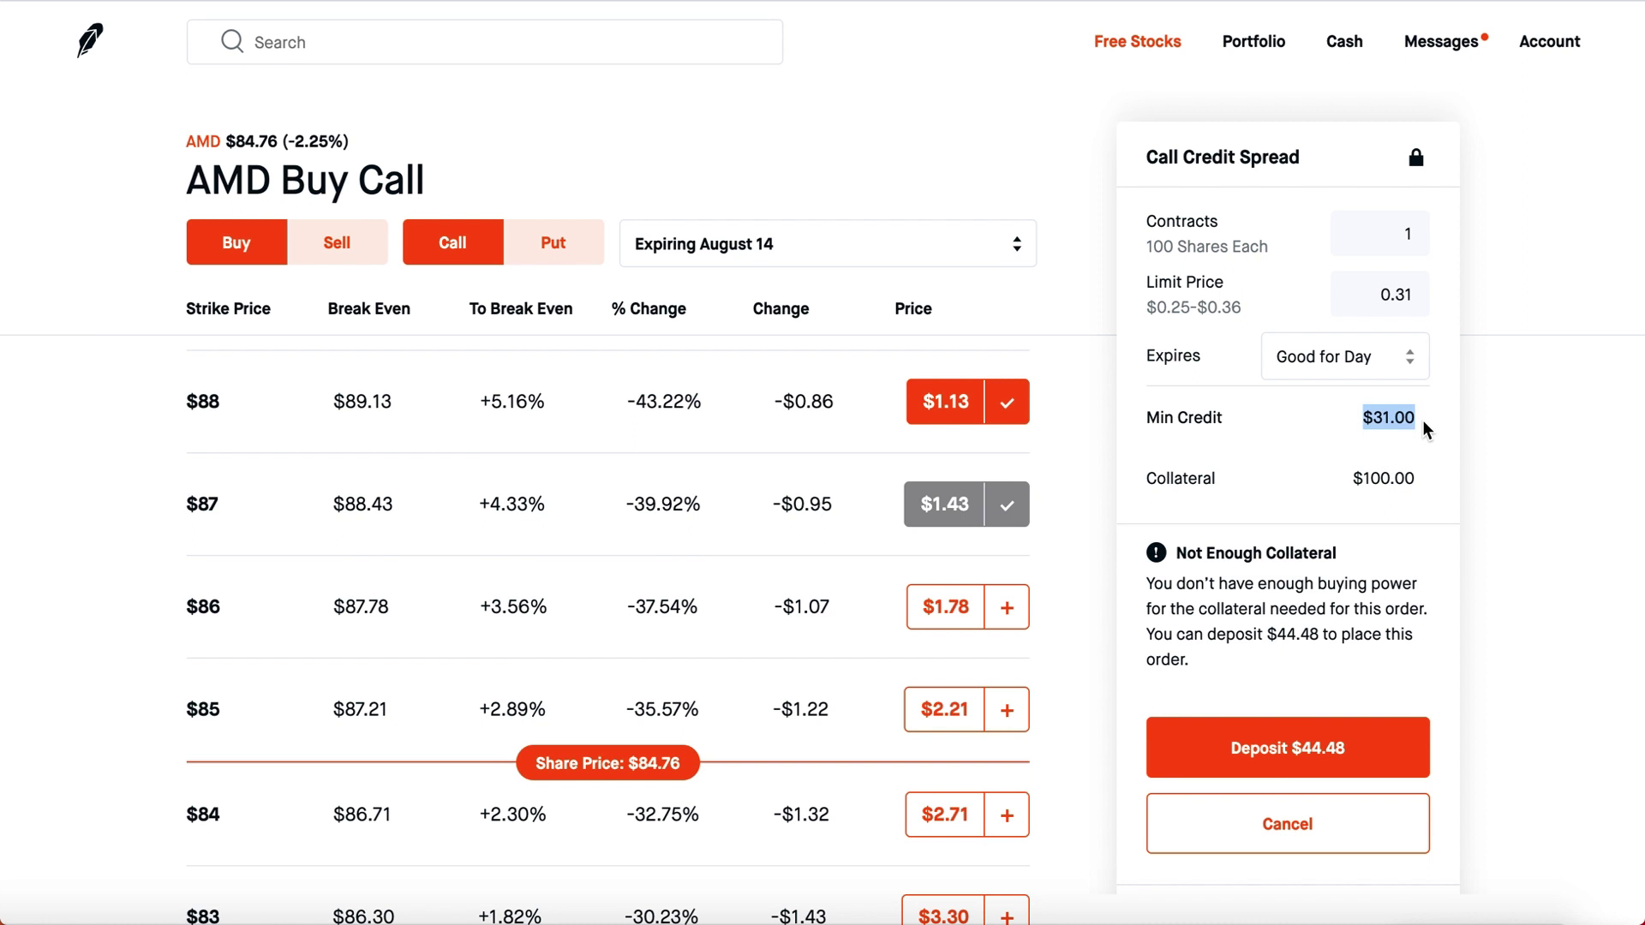
left_click(1427, 428)
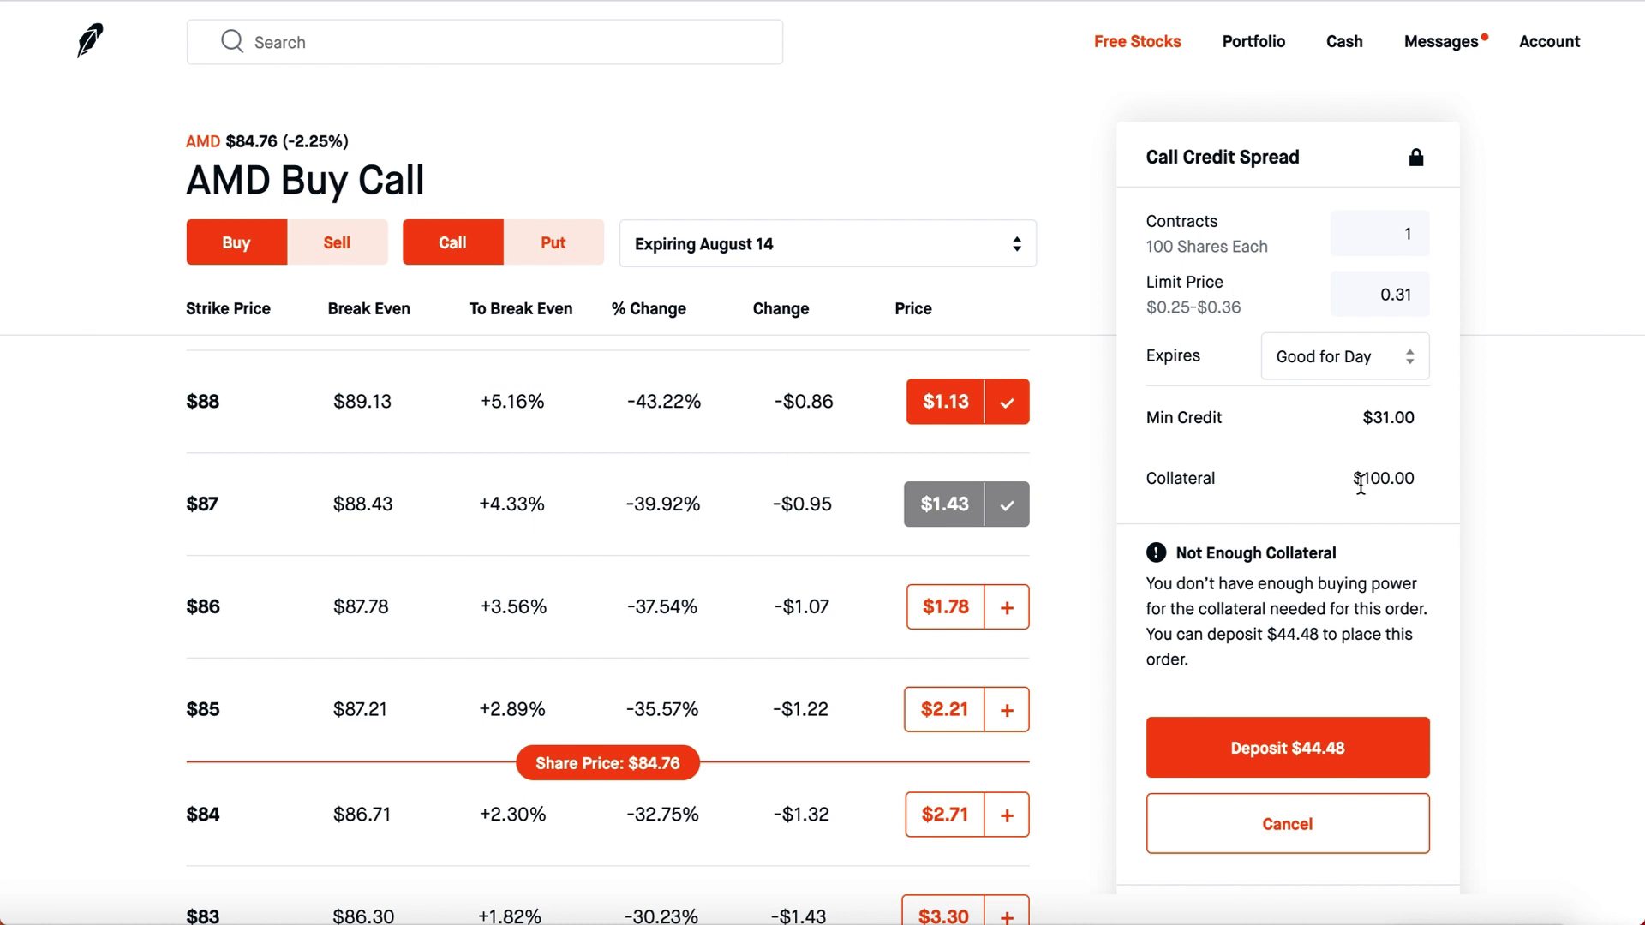
scroll(786, 653, "up", 2)
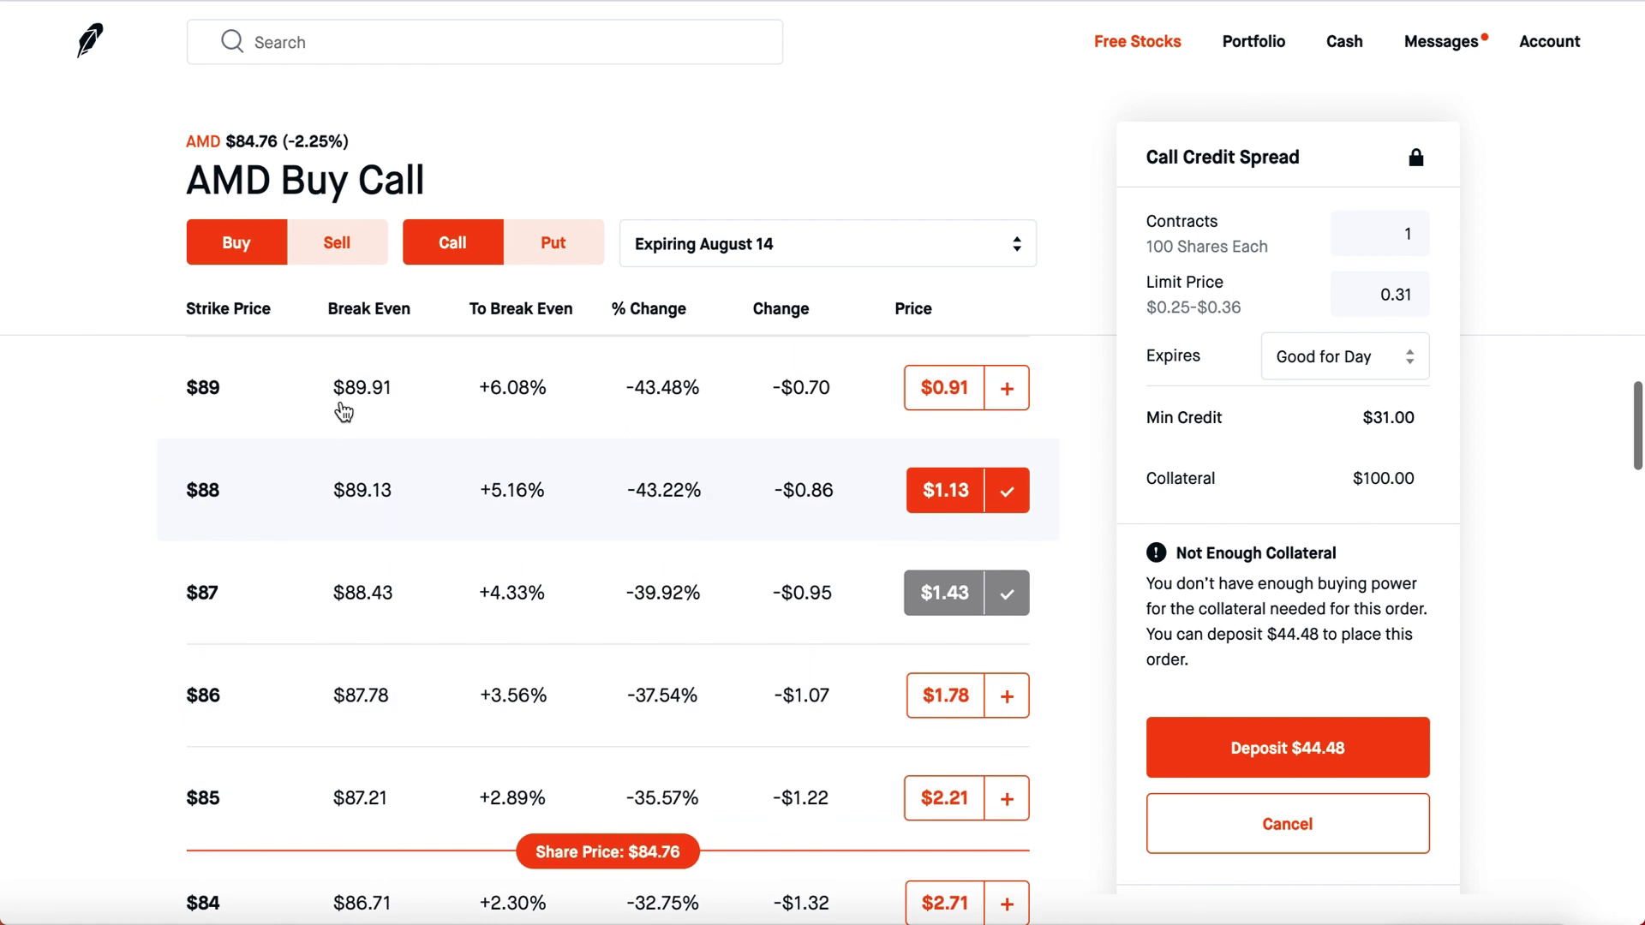
left_click_drag(1352, 482, 1418, 489)
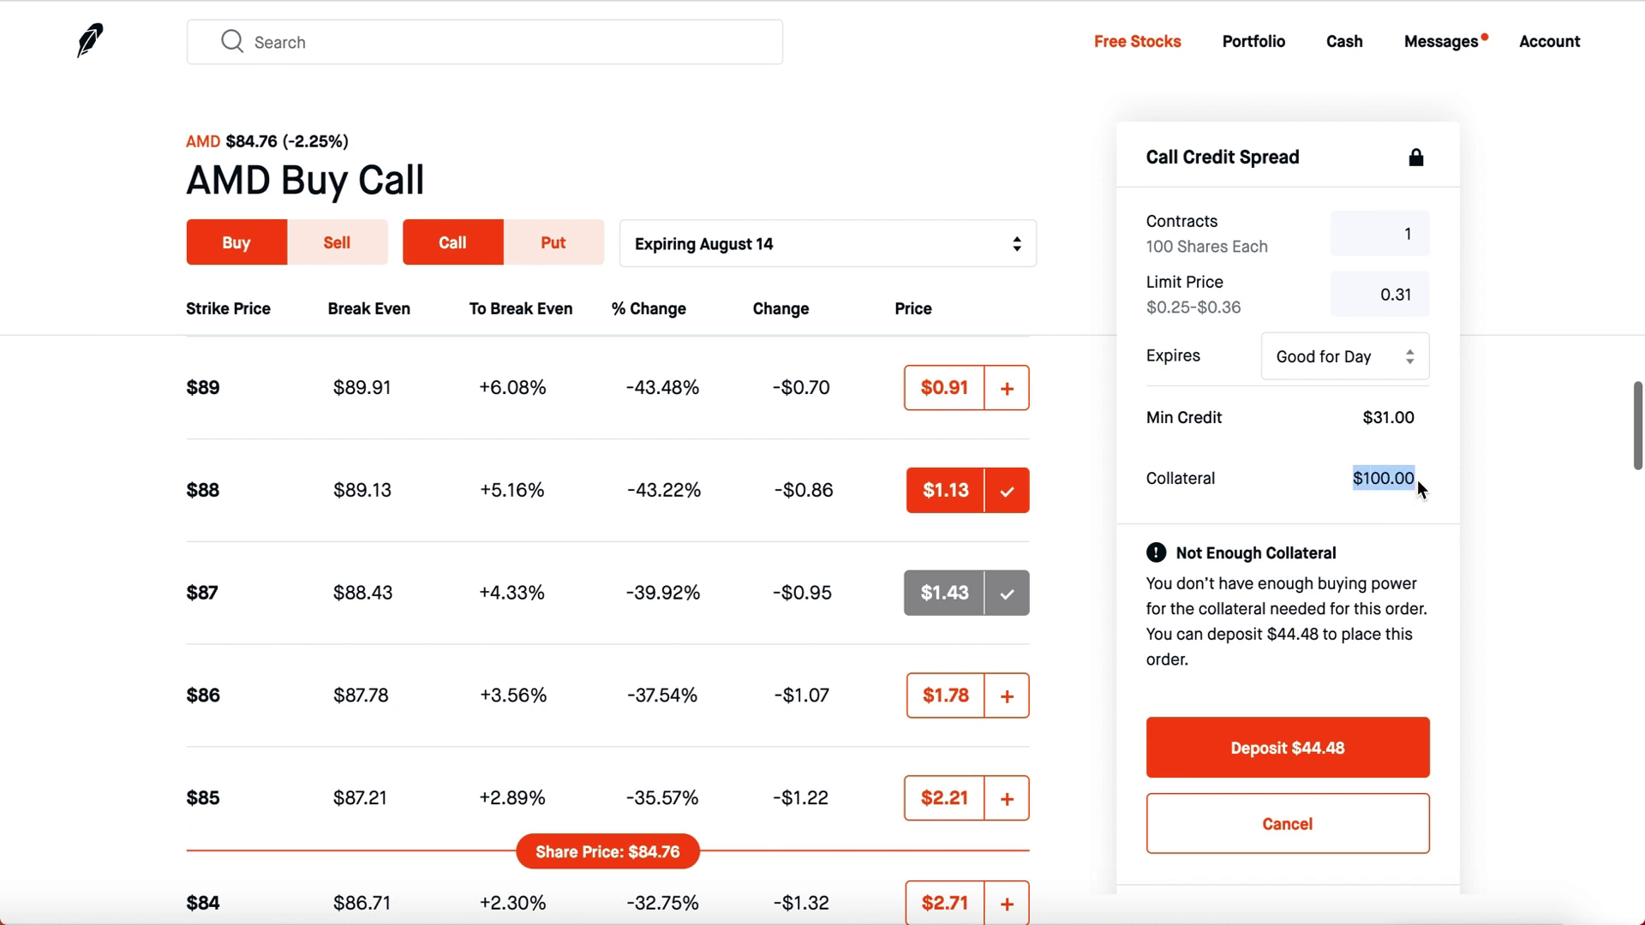
left_click(1419, 488)
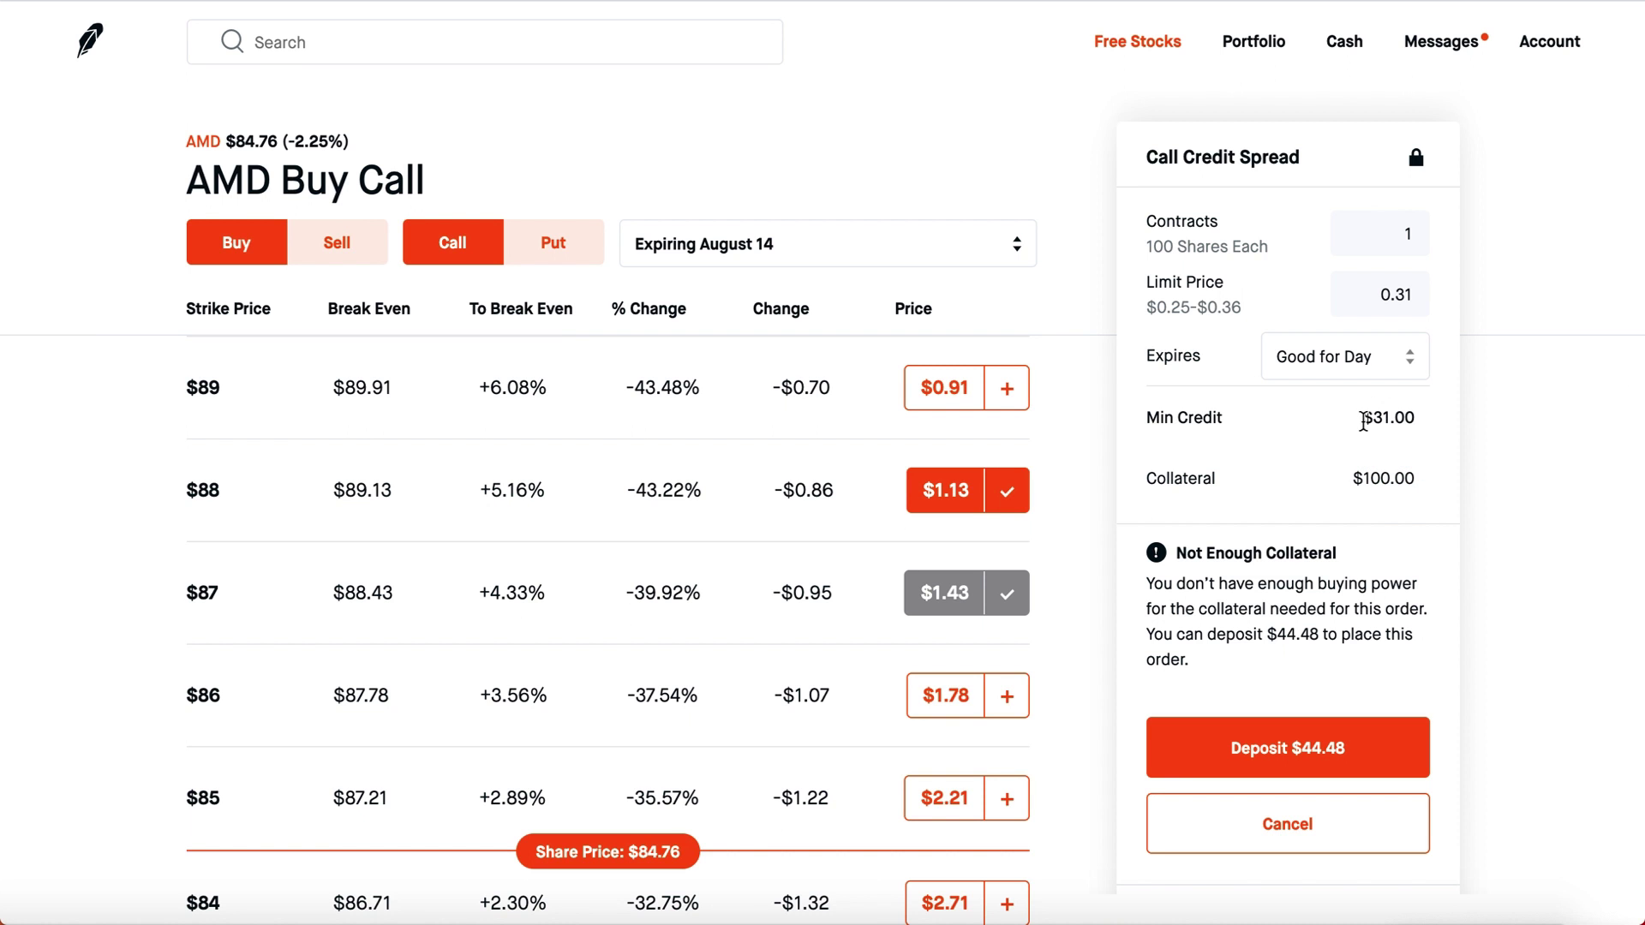
left_click_drag(1363, 421, 1447, 432)
left_click(1447, 433)
scroll(734, 674, "down", 2)
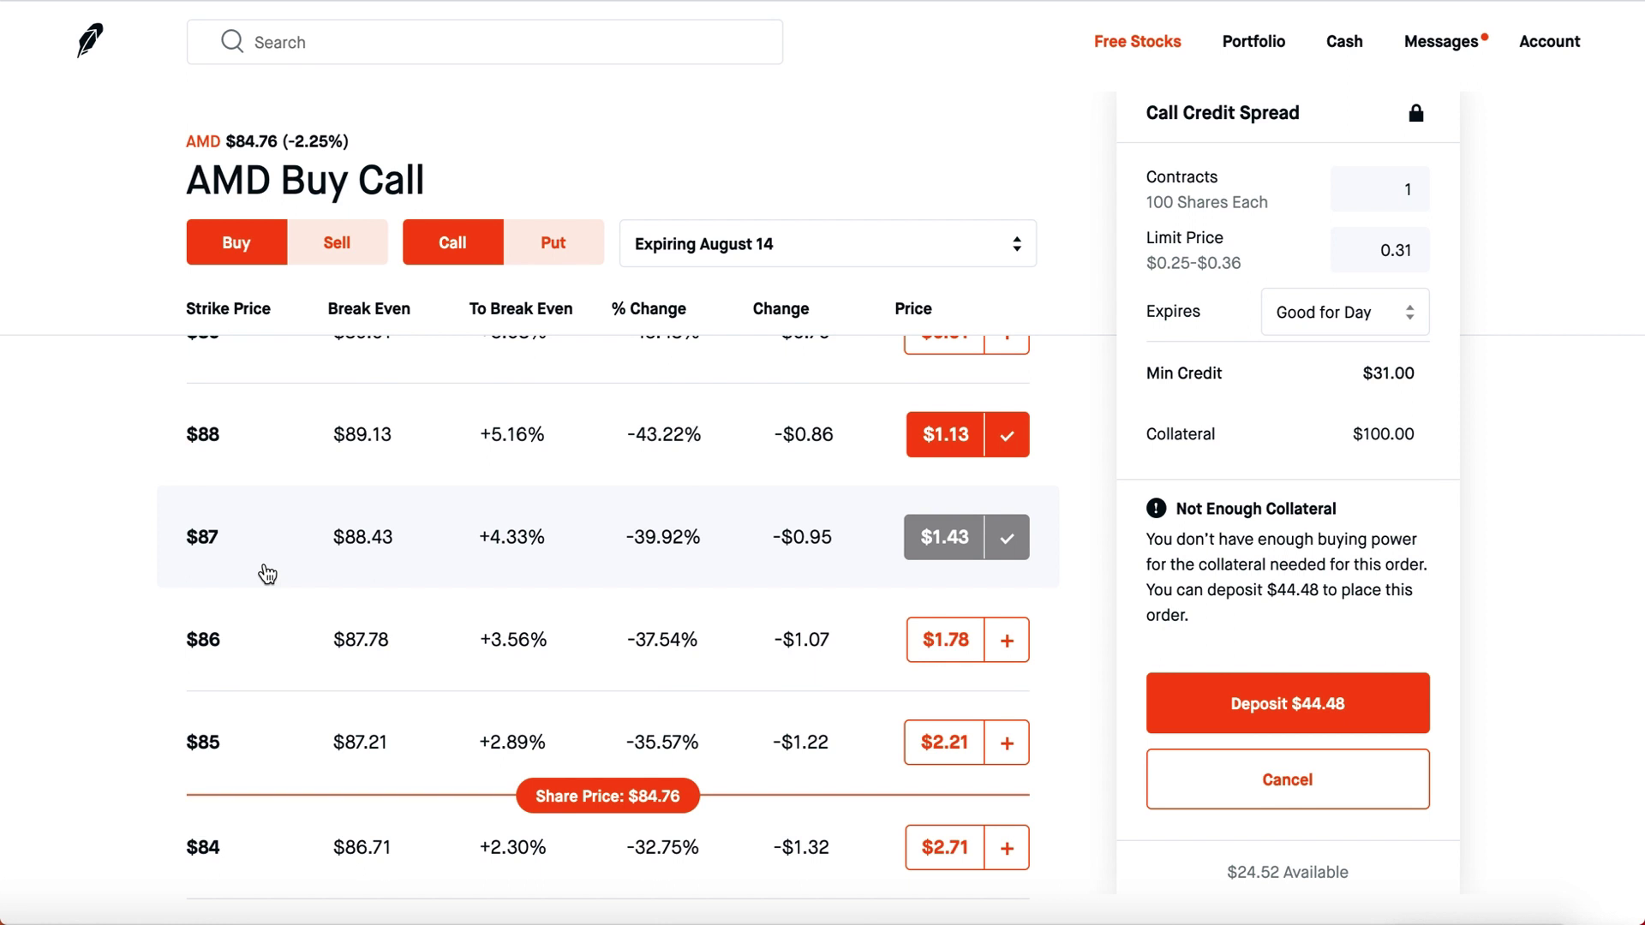
left_click_drag(1351, 434, 1463, 446)
left_click(1452, 421)
left_click_drag(1362, 375, 1428, 378)
left_click(1429, 379)
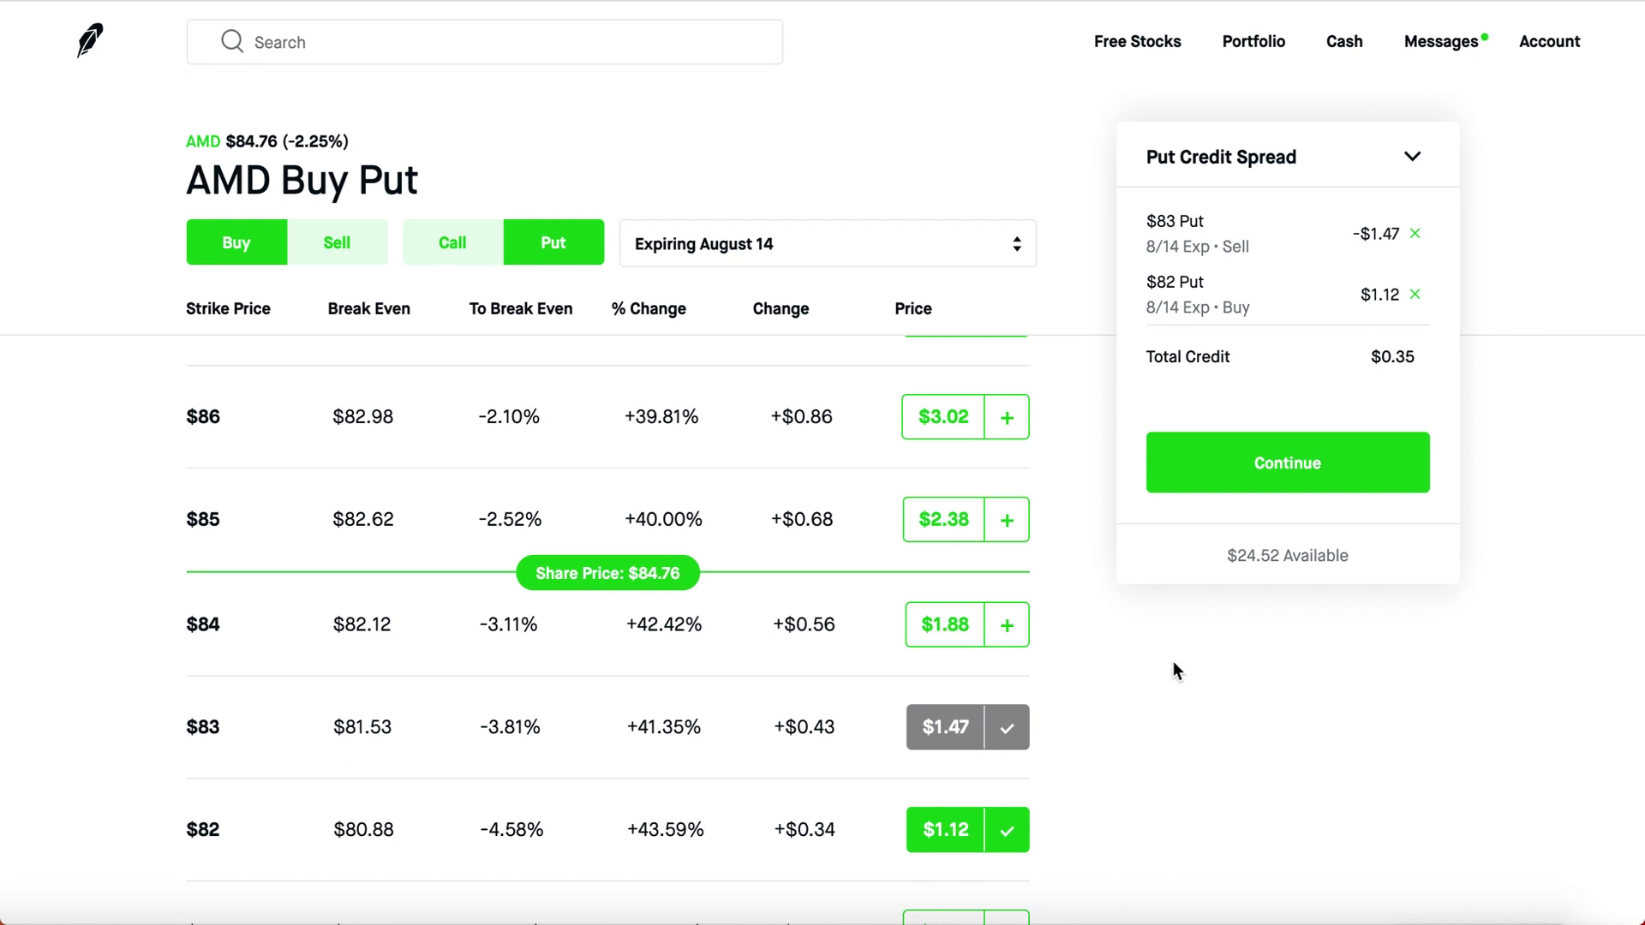
Scroll down the AMD August 14 put chain
scroll(1108, 673, "down", 1)
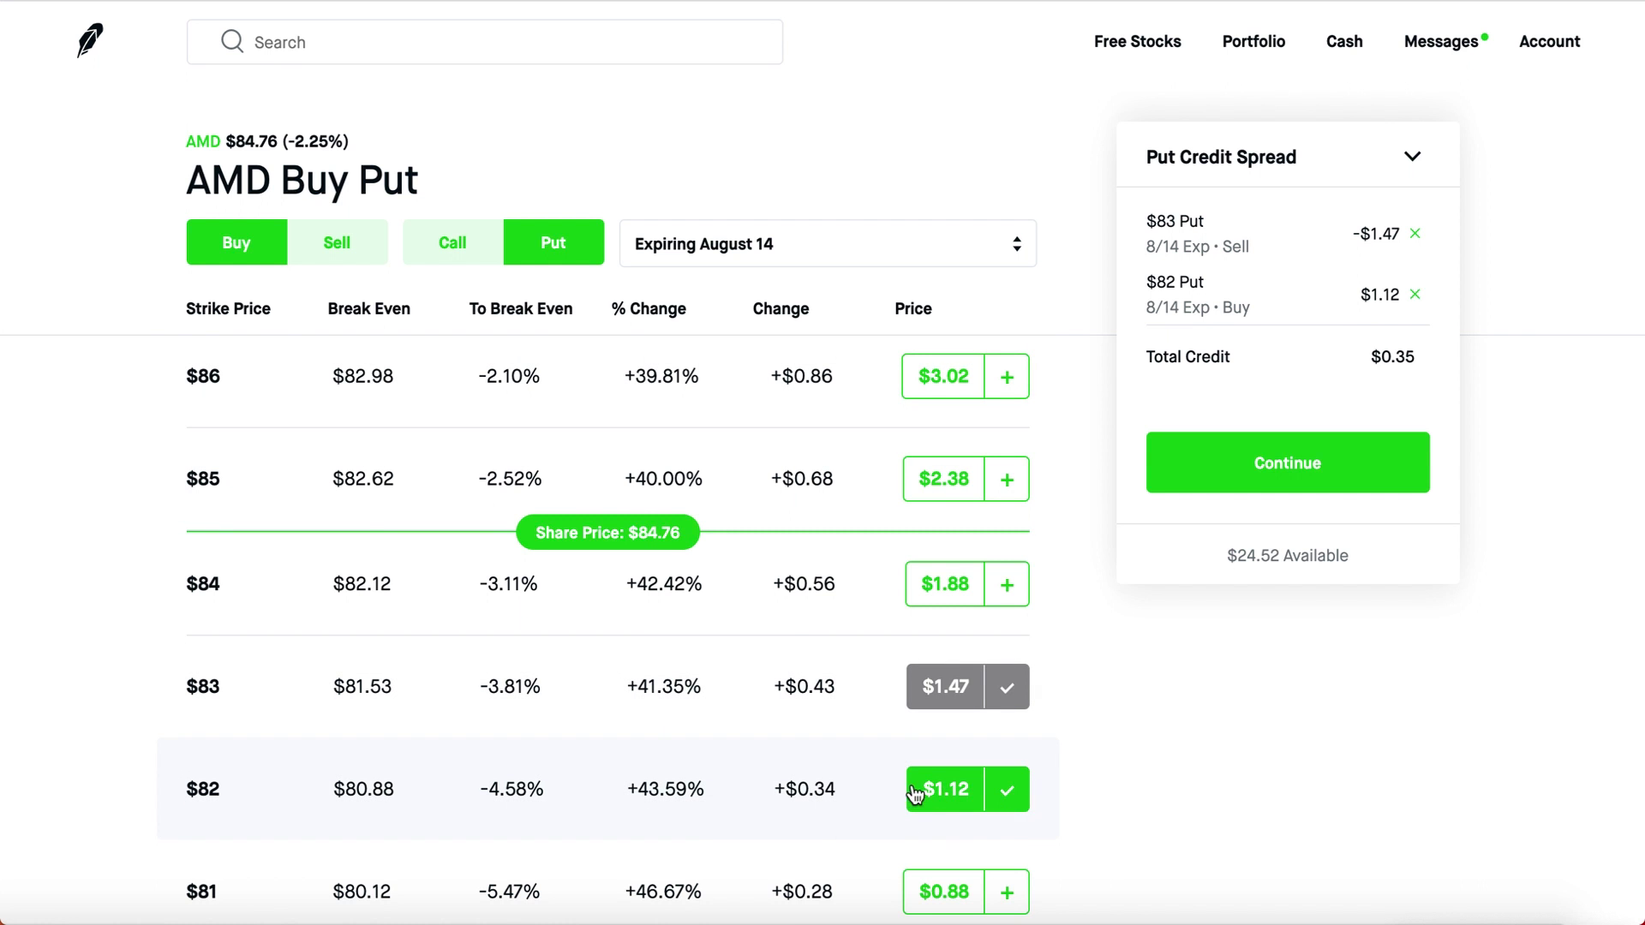
Review a 1-contract $83/$82 put credit spread order at $0.35, which triggers Not Enough Collateral
left_click(337, 244)
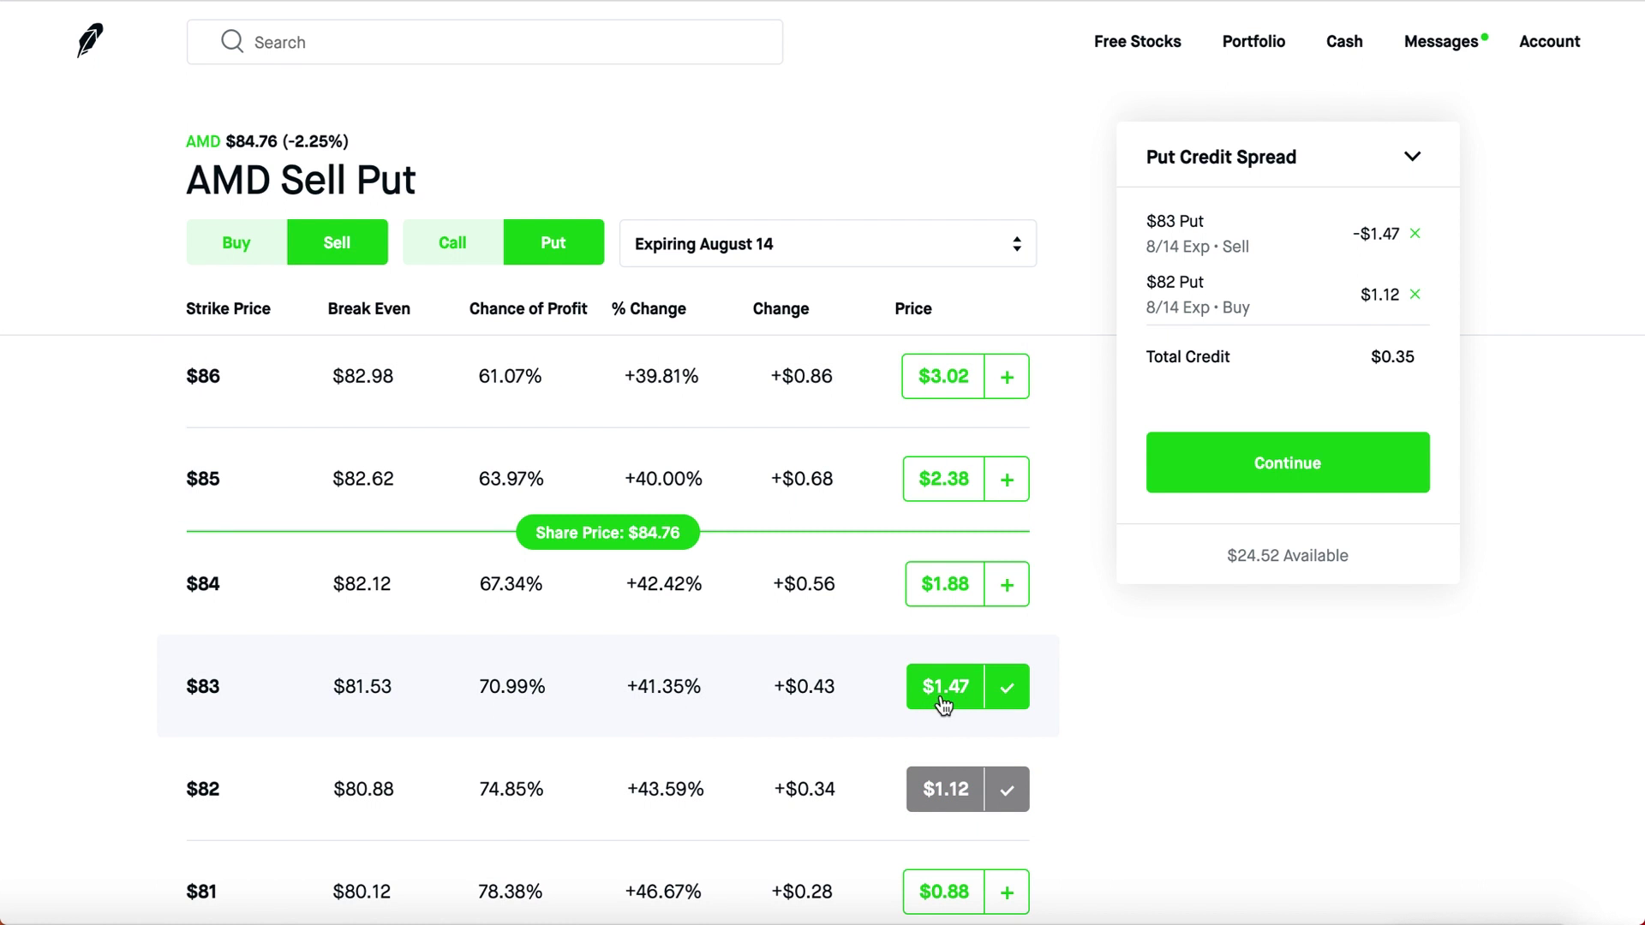
left_click(1219, 480)
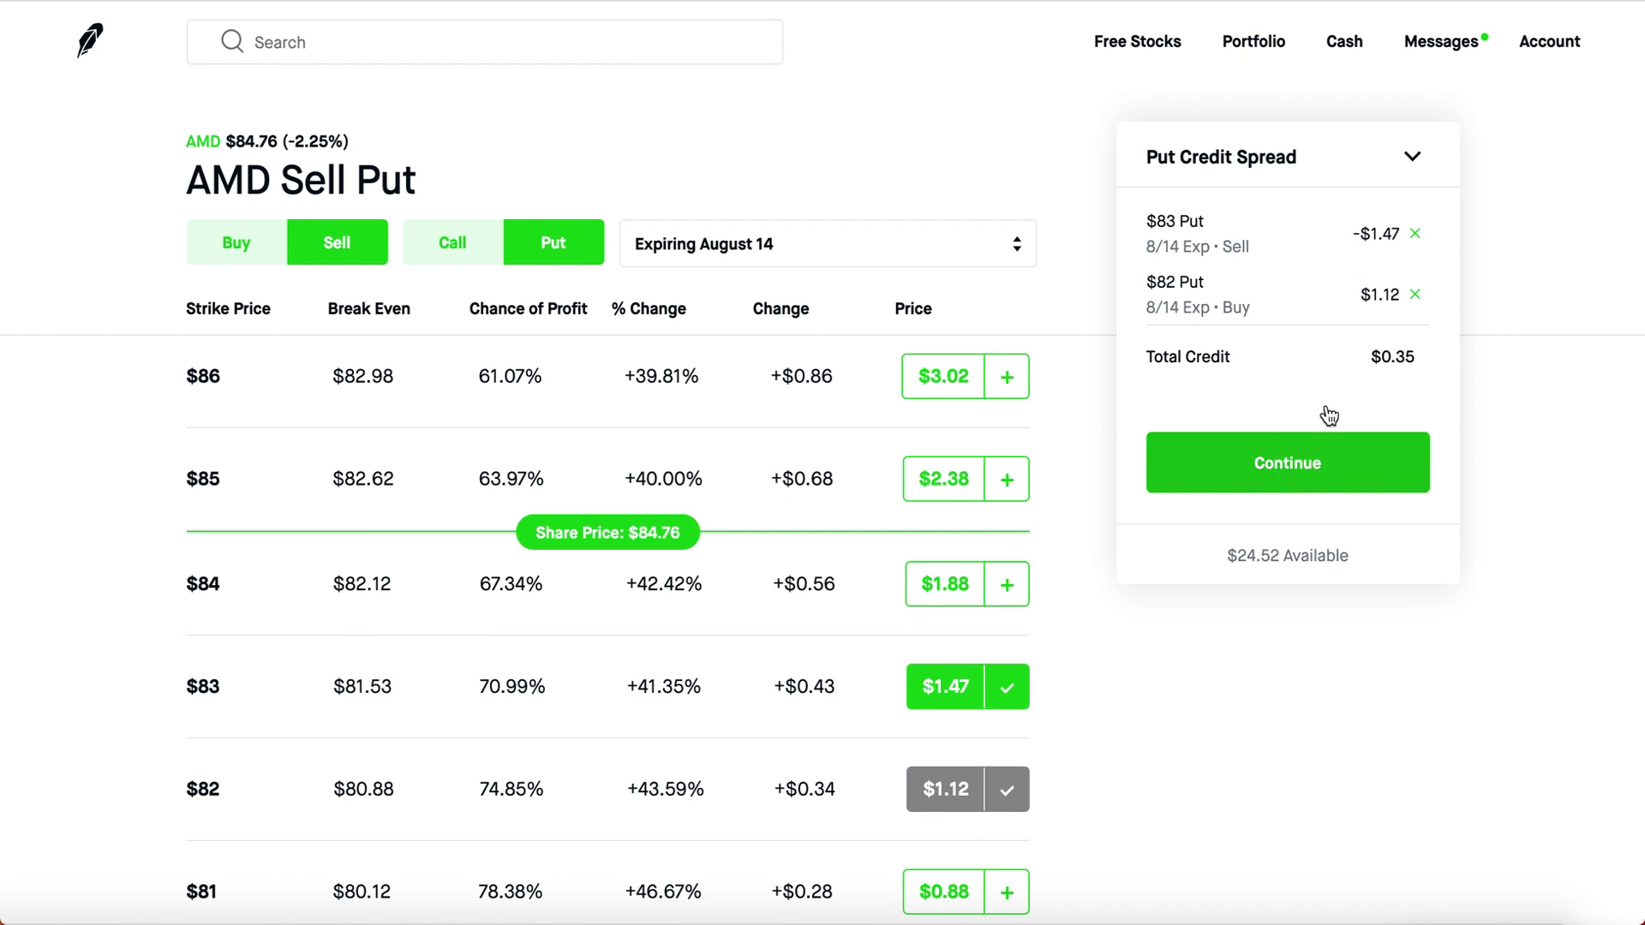
left_click(1410, 233)
type("1")
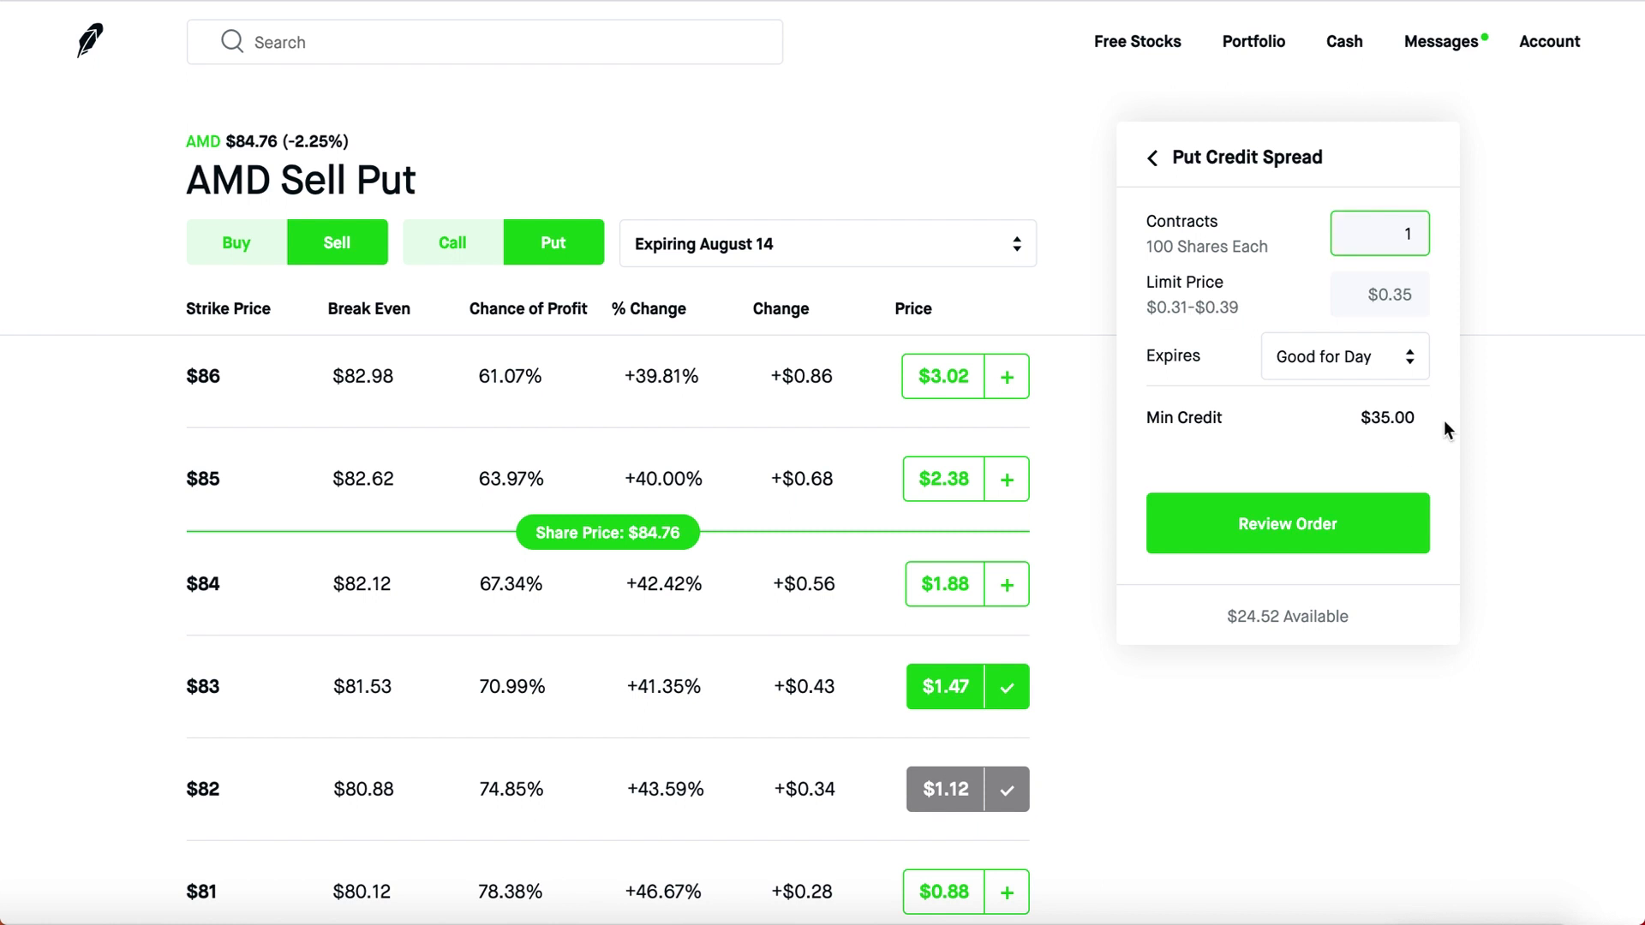
left_click(1350, 522)
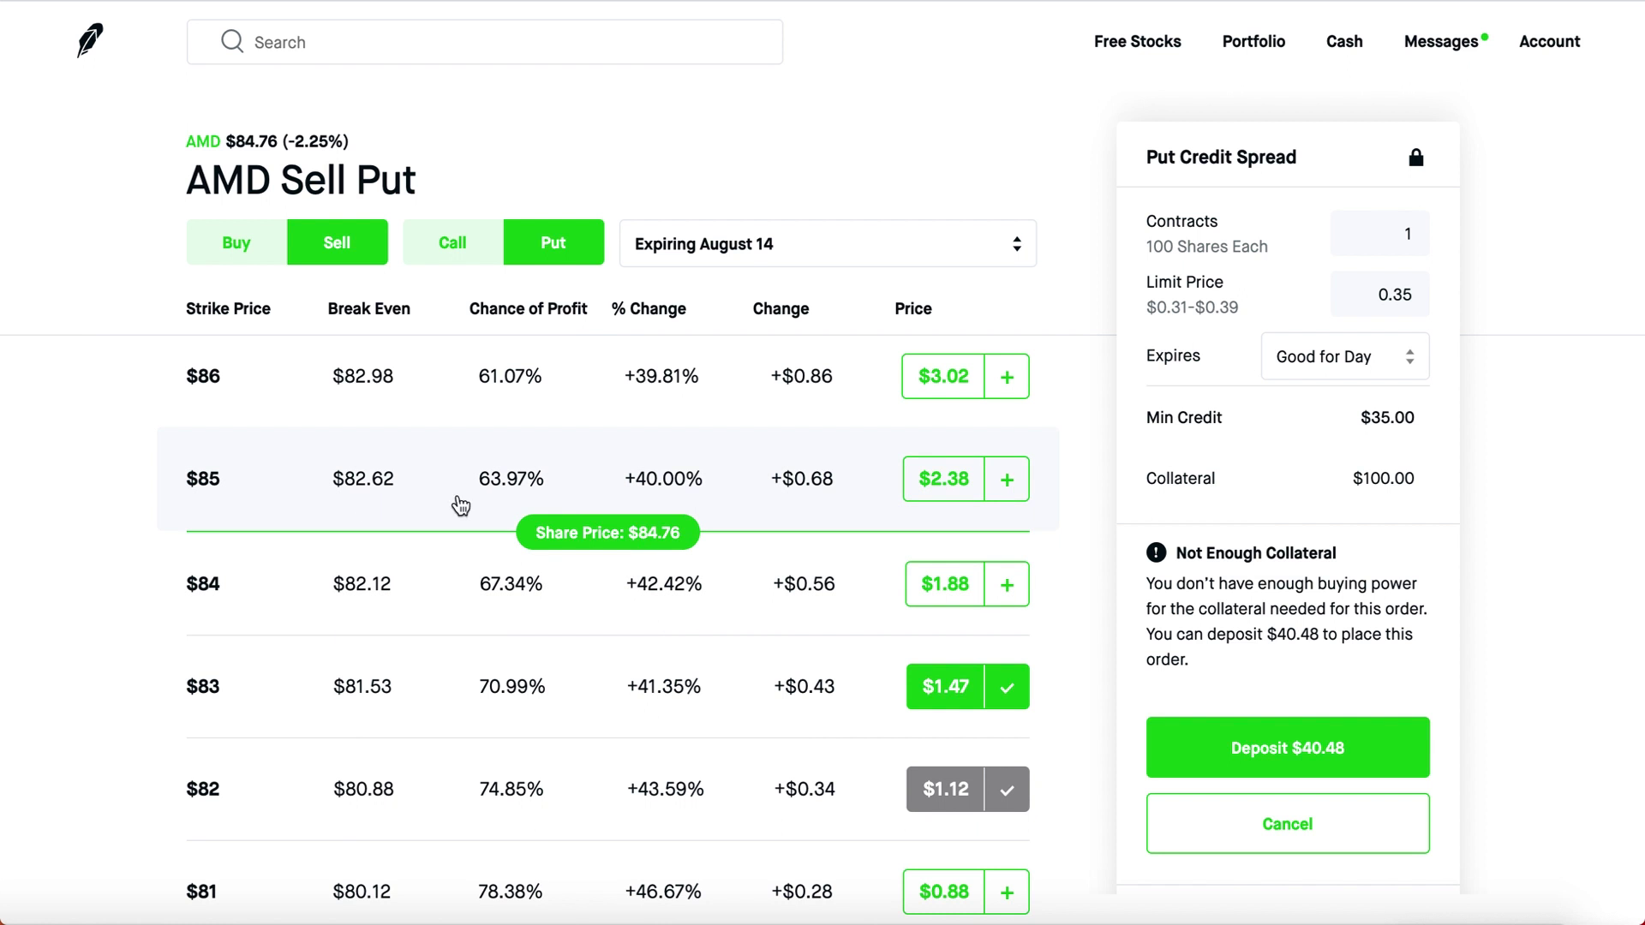
scroll(634, 407, "up", 2)
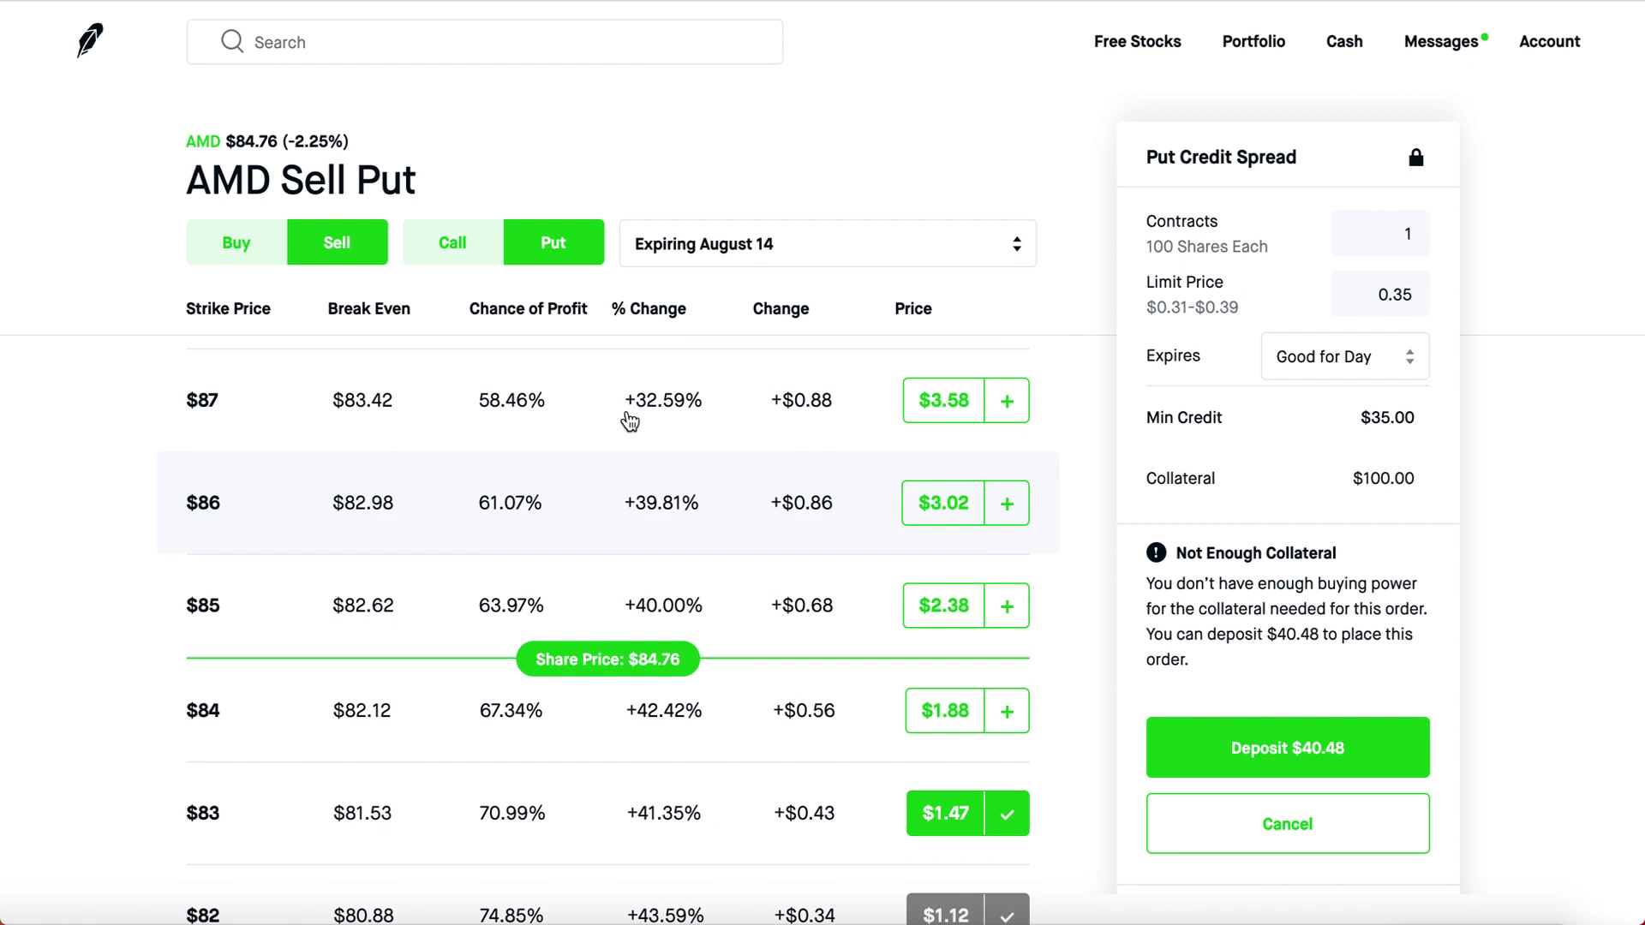
scroll(661, 547, "down", 3)
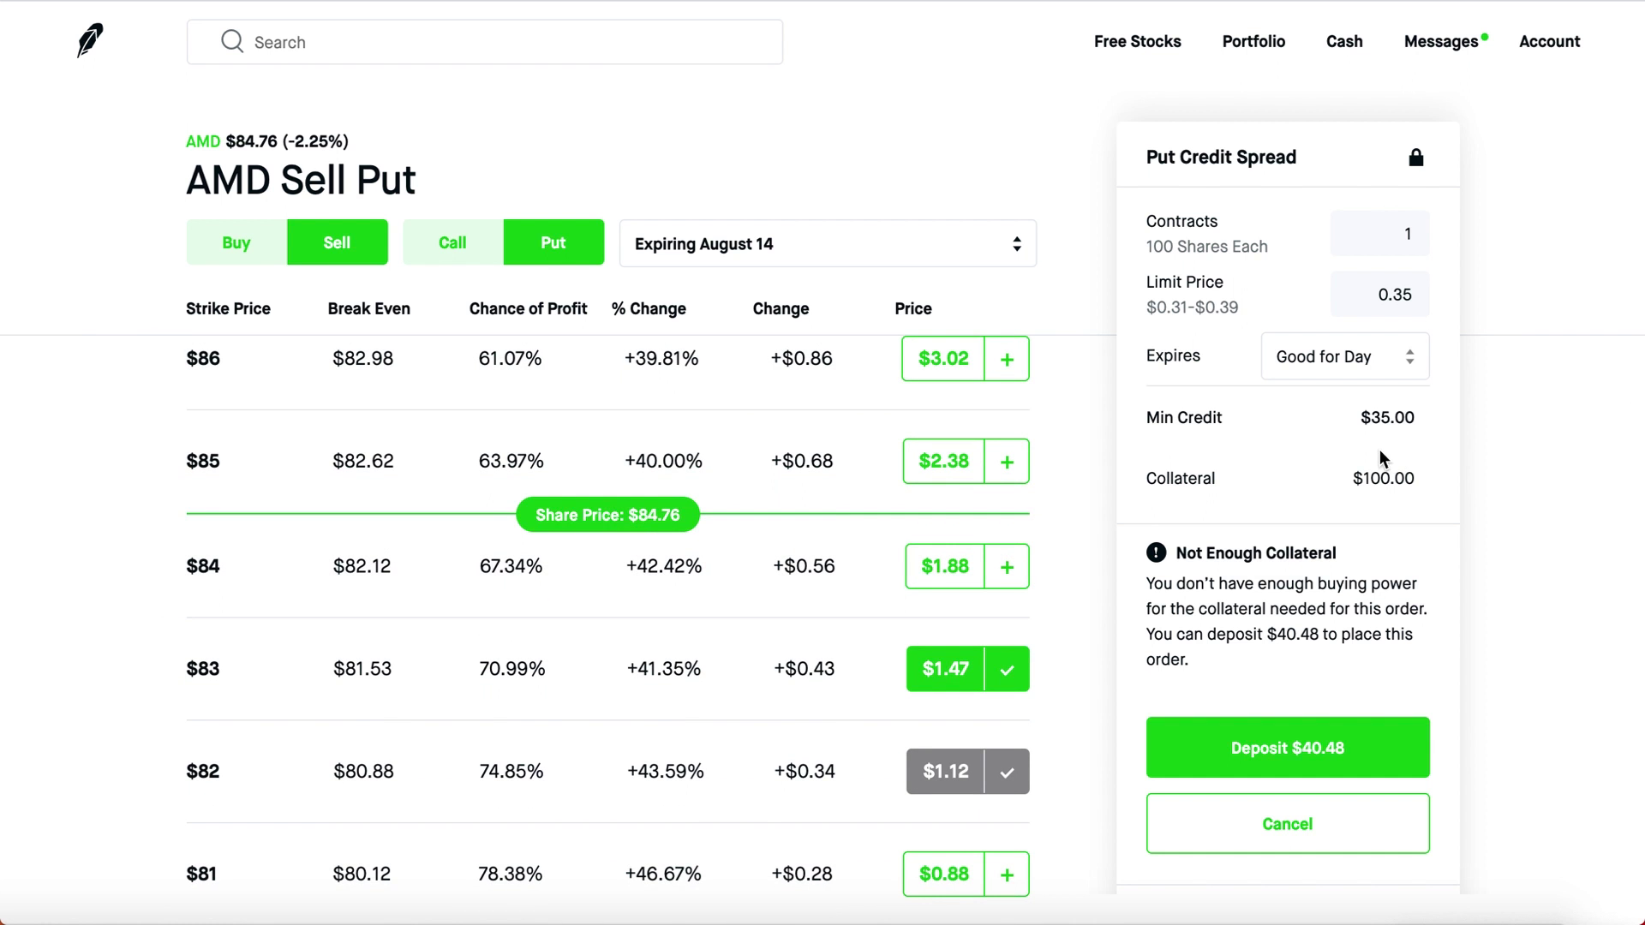
scroll(656, 600, "down", 2)
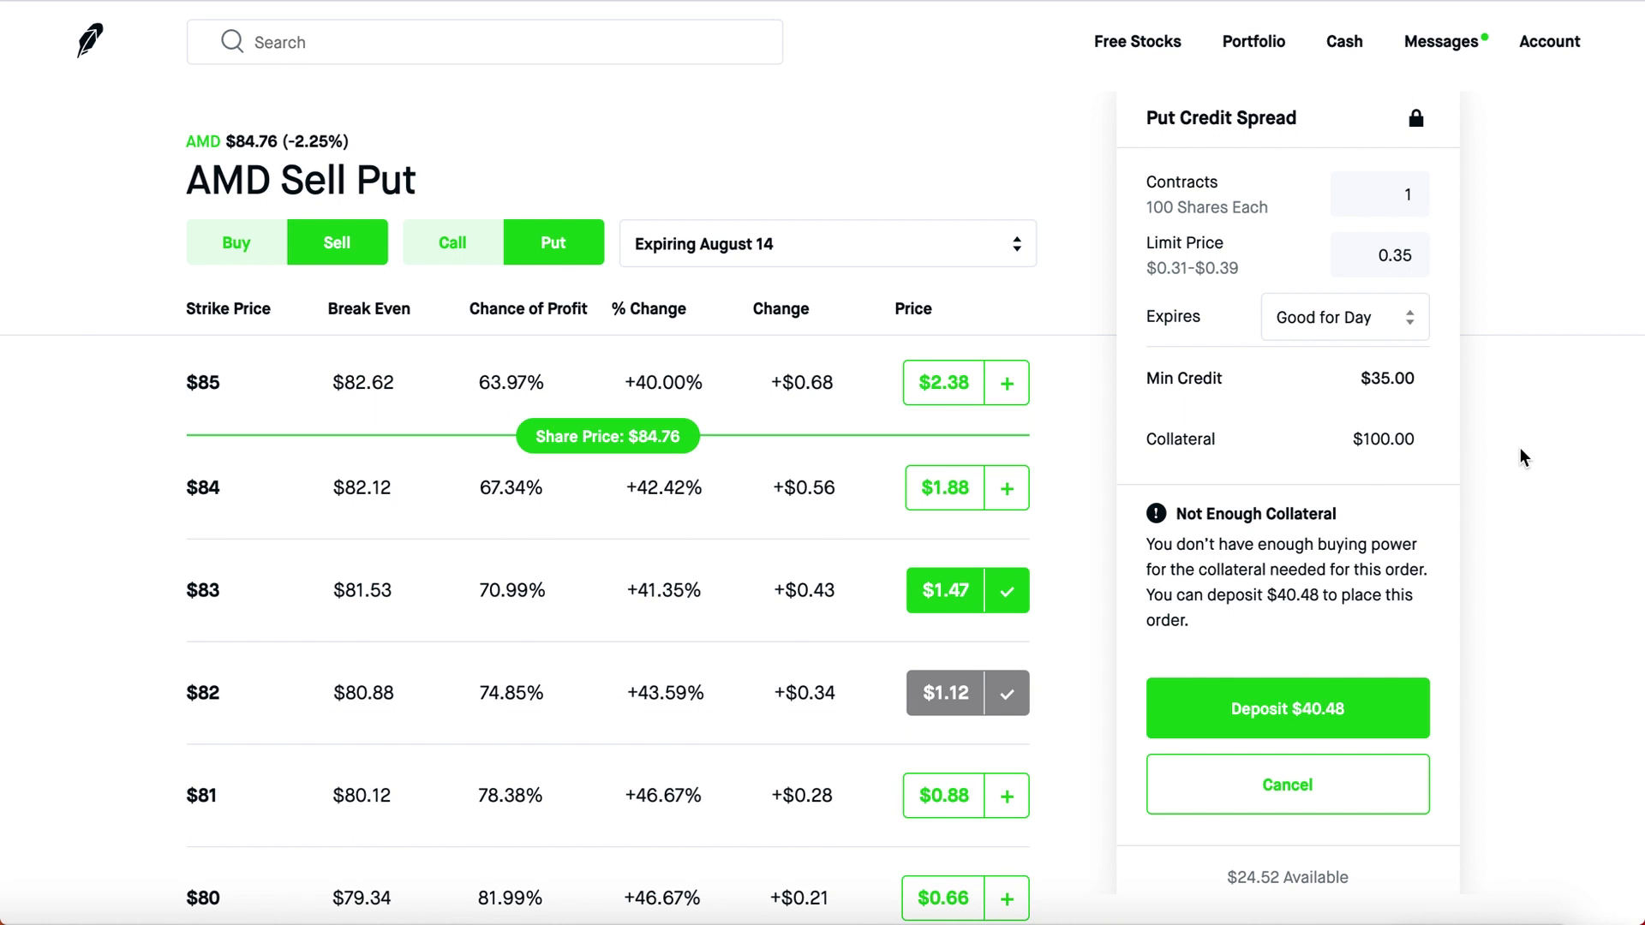
left_click_drag(1360, 380, 1447, 393)
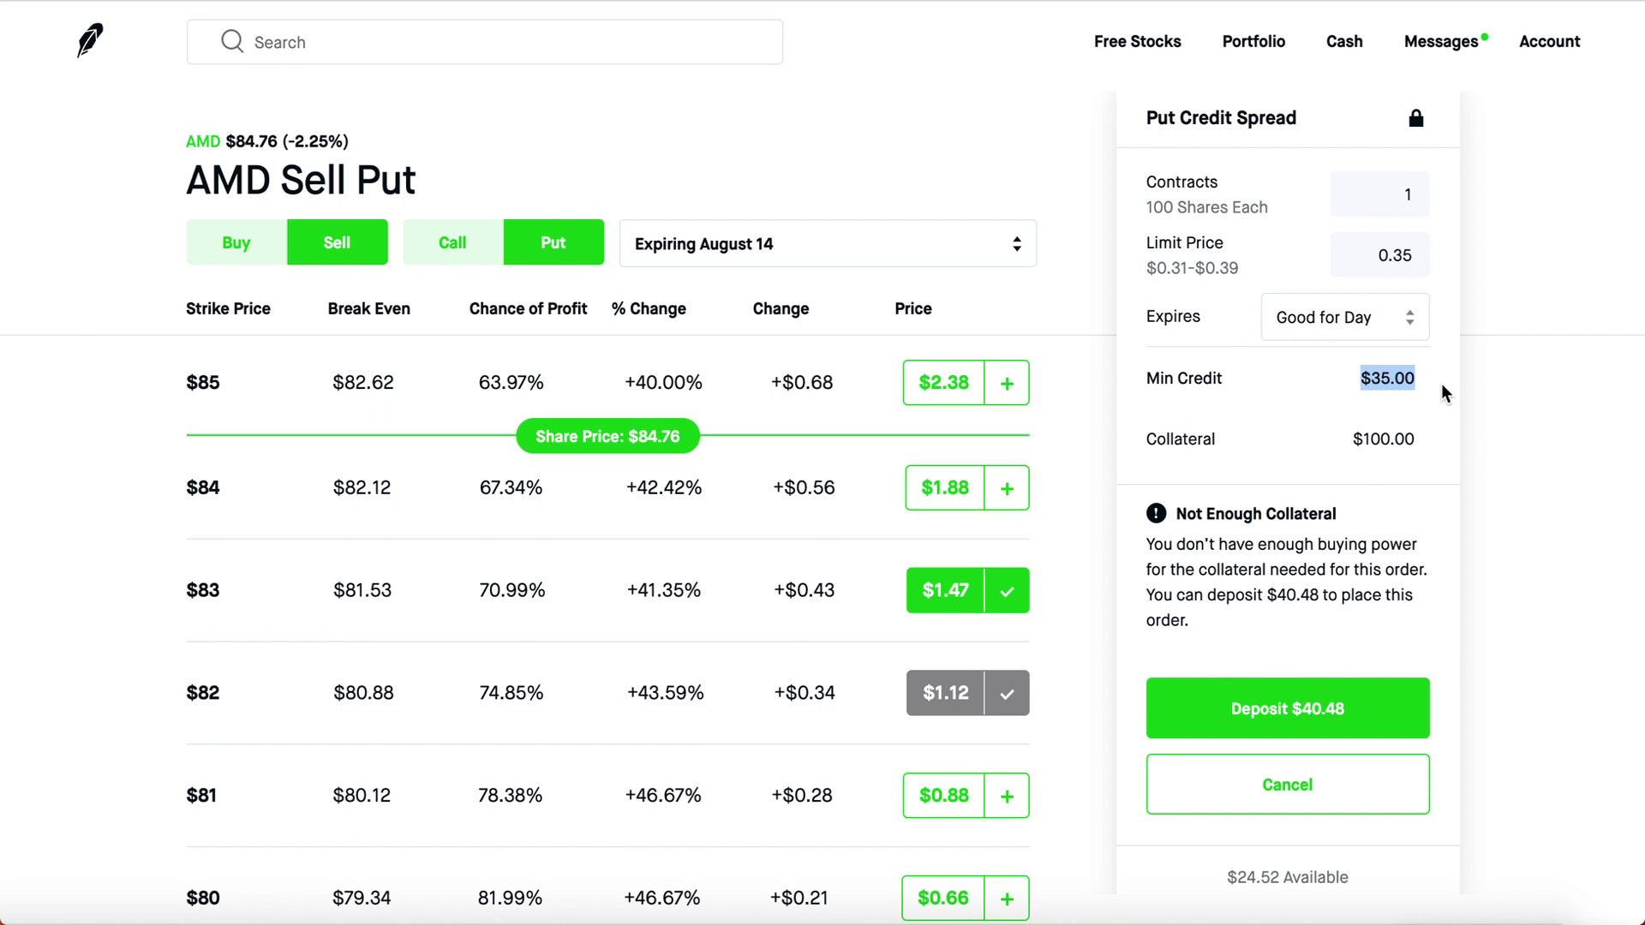
left_click(1446, 393)
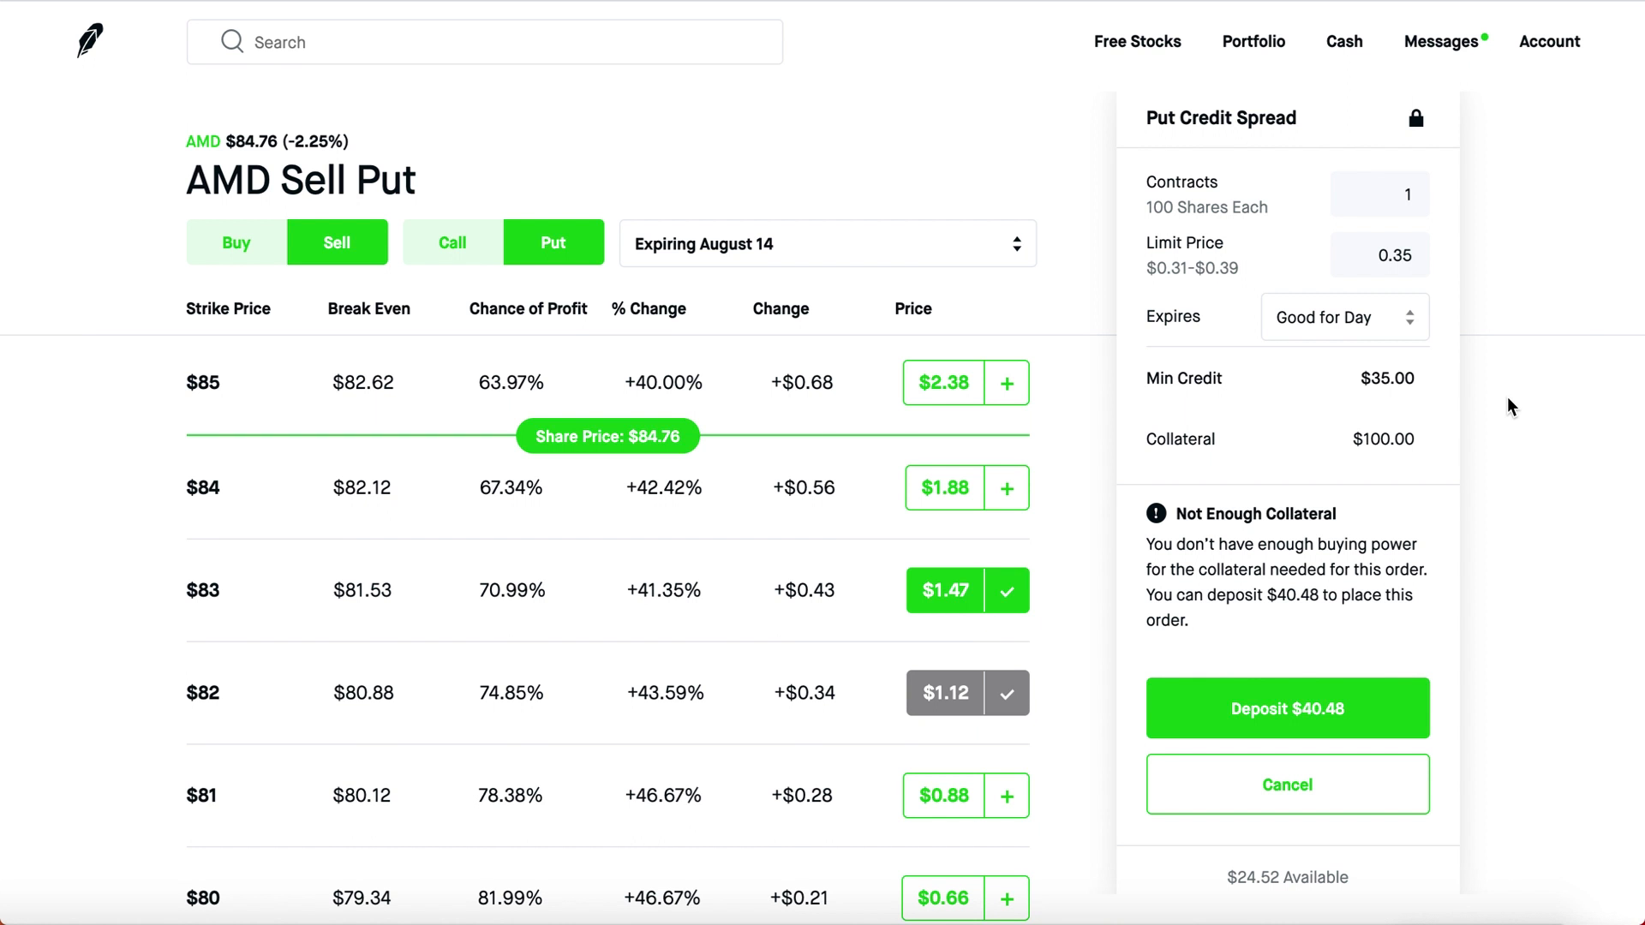
Scroll back up the AMD options order page
scroll(1511, 406, "up", 3)
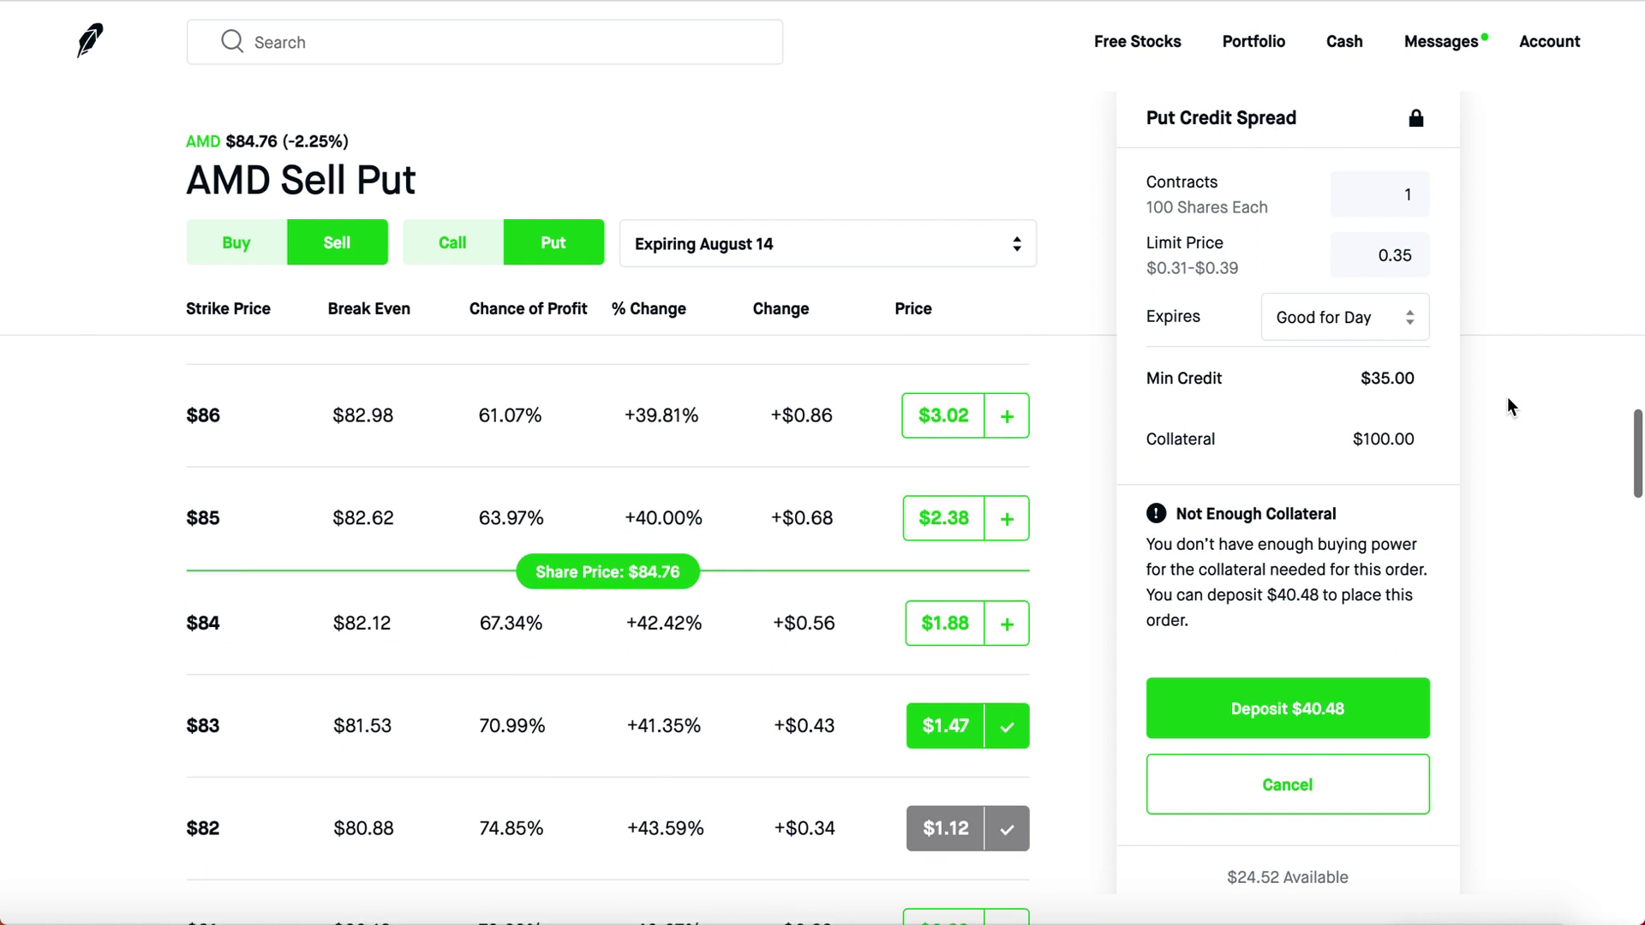